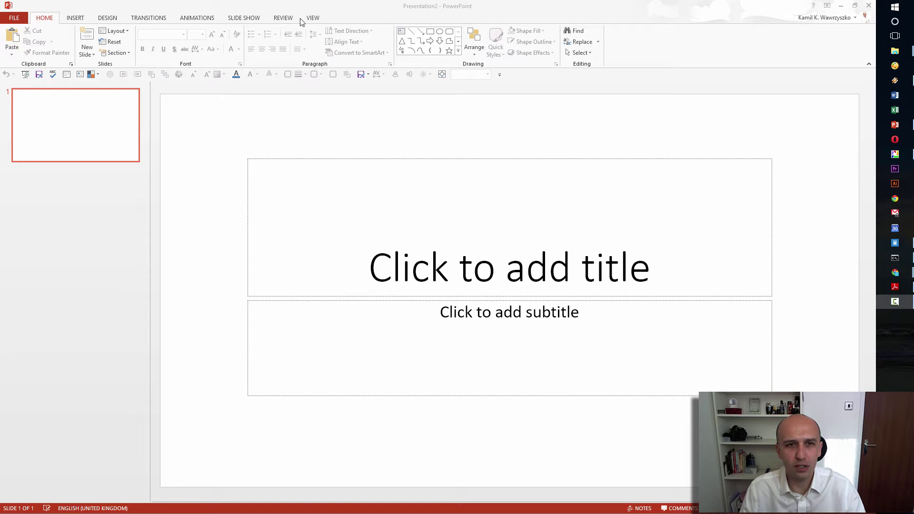
- Make the slides A3 Paper with landscape notes and handouts, maximizing the slide content
left_click(107, 19)
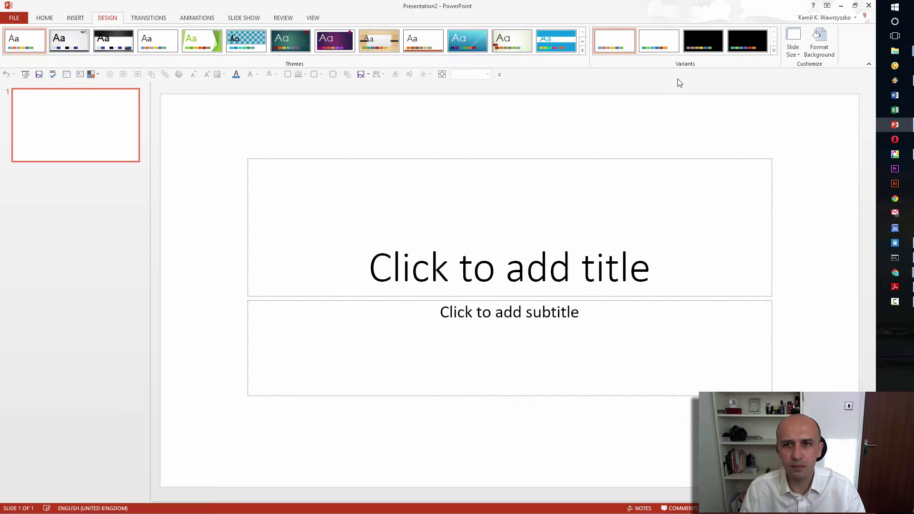
left_click(796, 51)
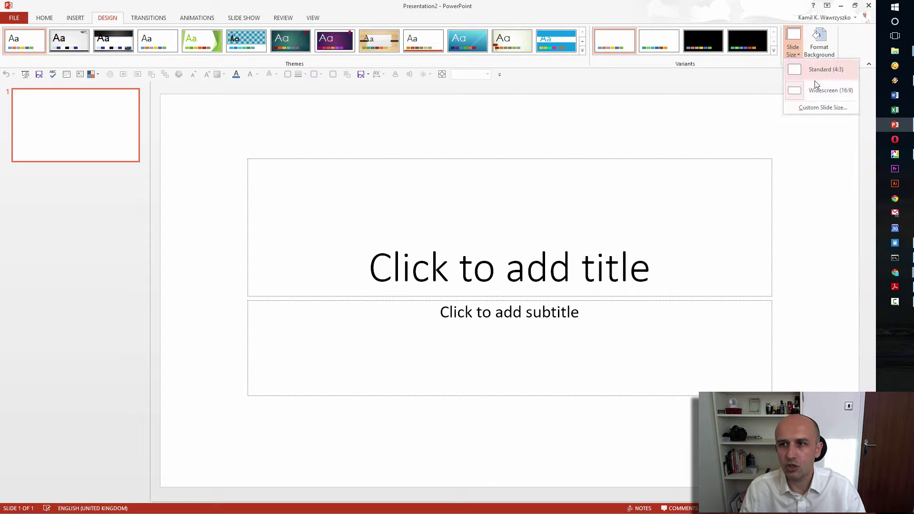
left_click(820, 107)
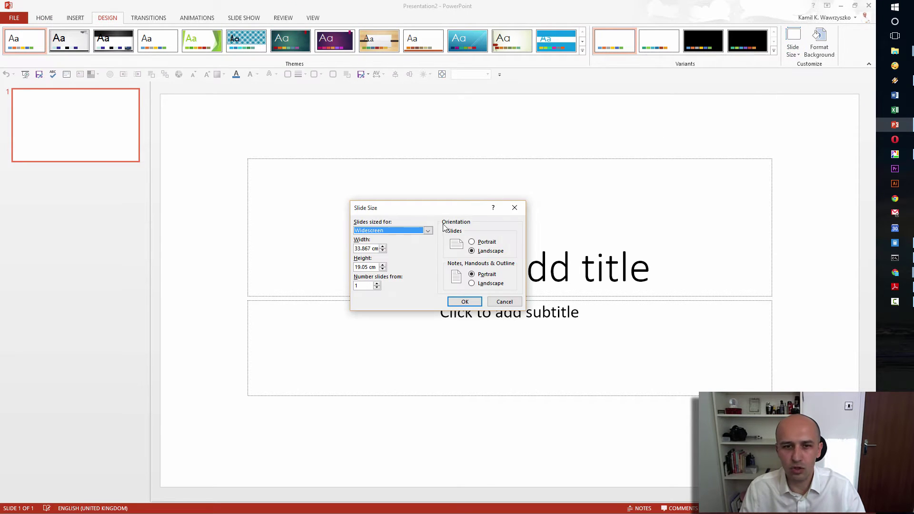
left_click(431, 233)
left_click(393, 265)
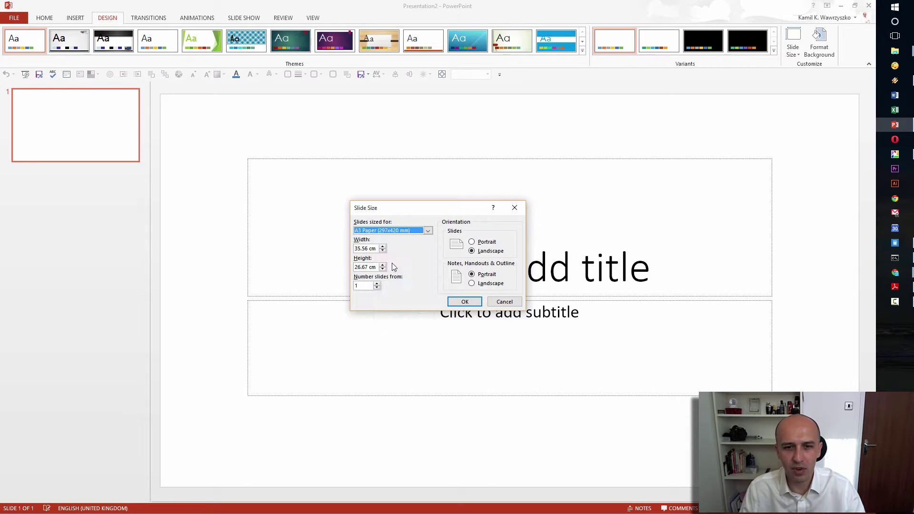
left_click_drag(376, 249, 353, 250)
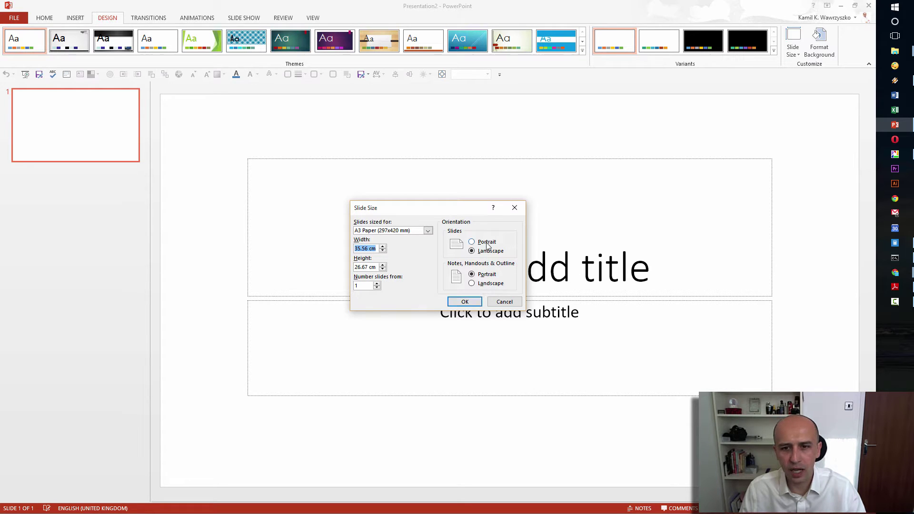
left_click(488, 285)
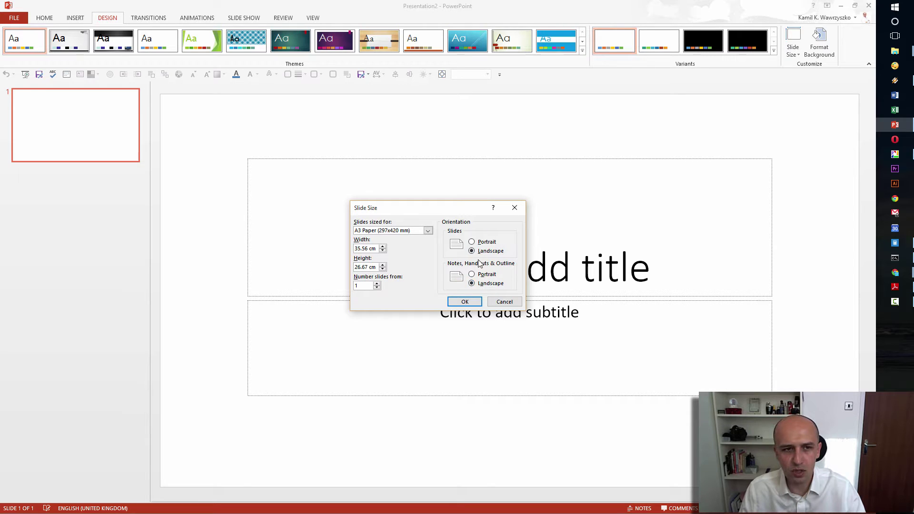
left_click(465, 302)
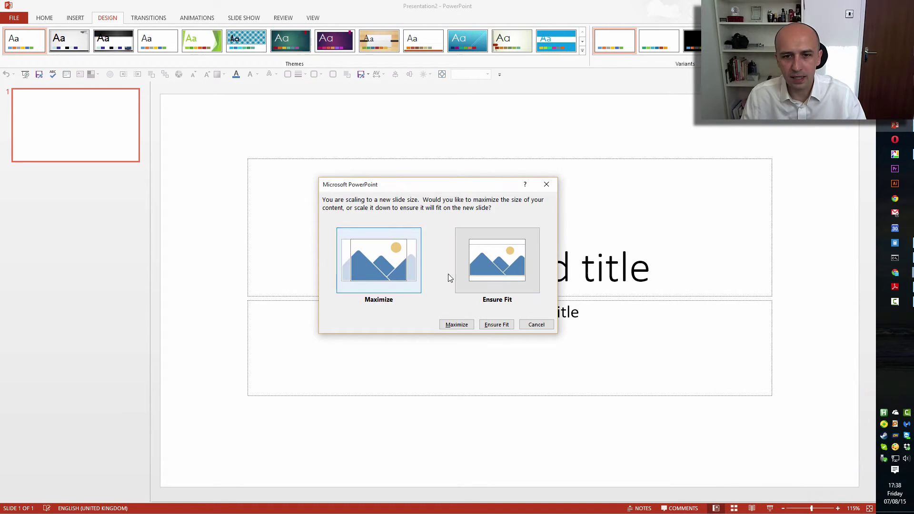
left_click(387, 256)
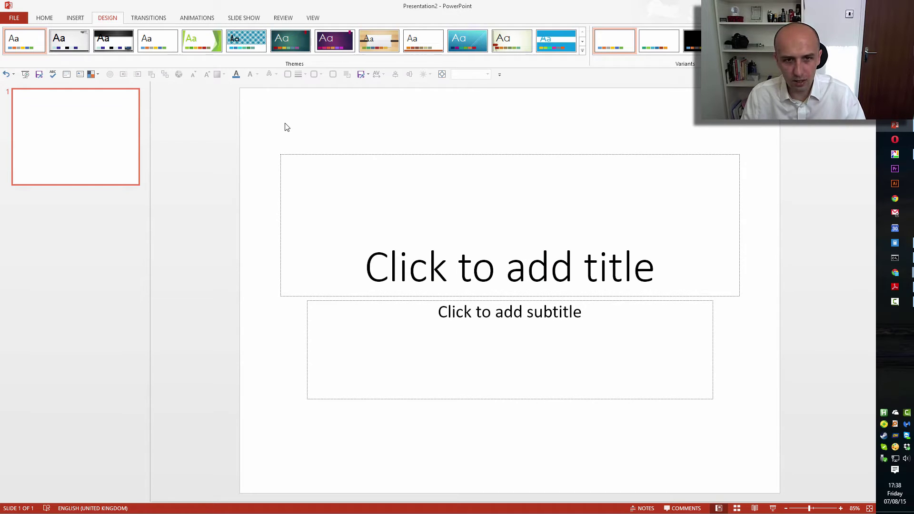
- Delete the title and subtitle placeholders and drag the grey lamp photo in from the LENSO C4I folder
key("ctrl+a")
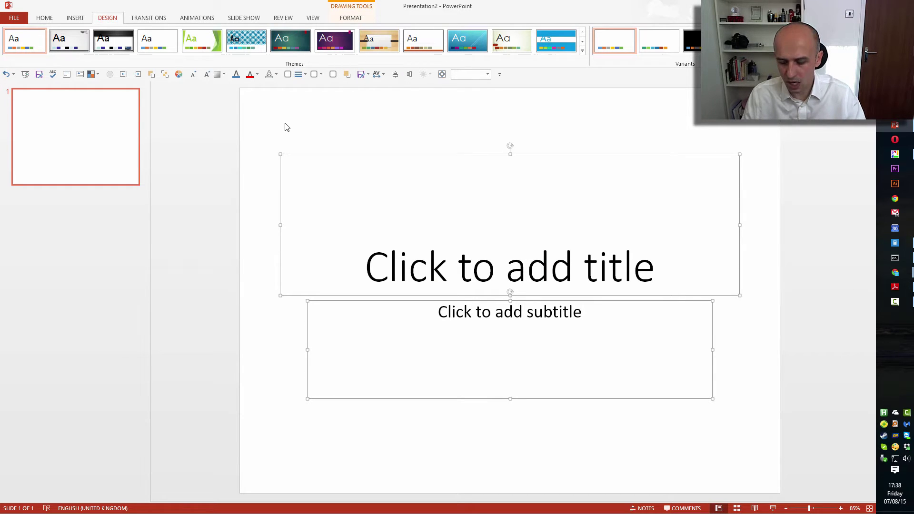
key("Delete")
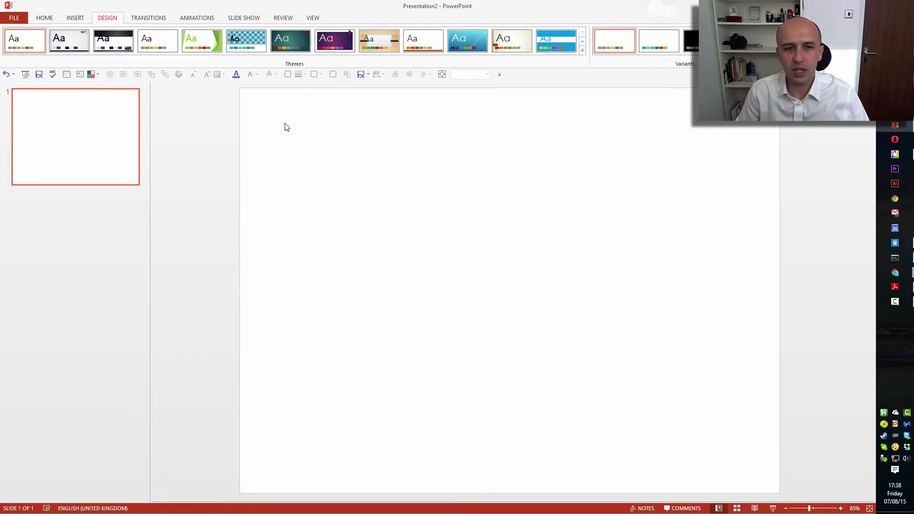
key("alt+Tab")
key("alt+Tab")
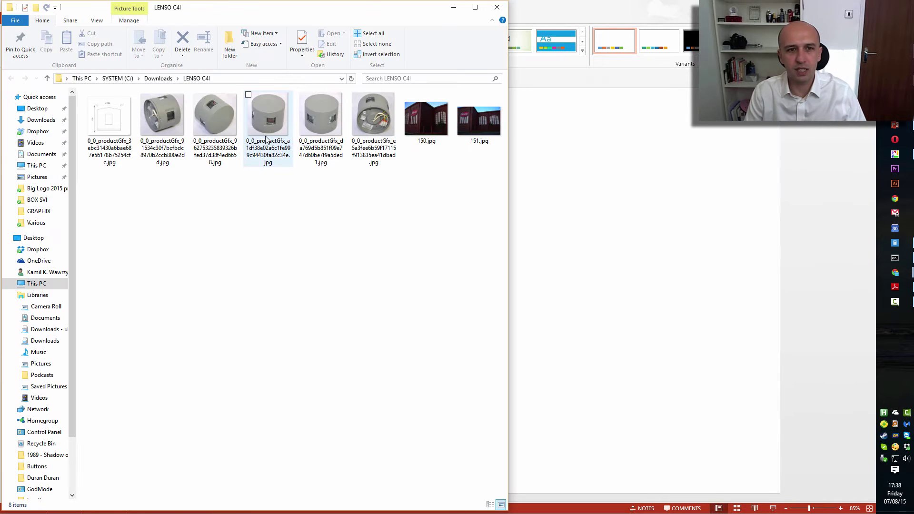
left_click(548, 241)
left_click(75, 18)
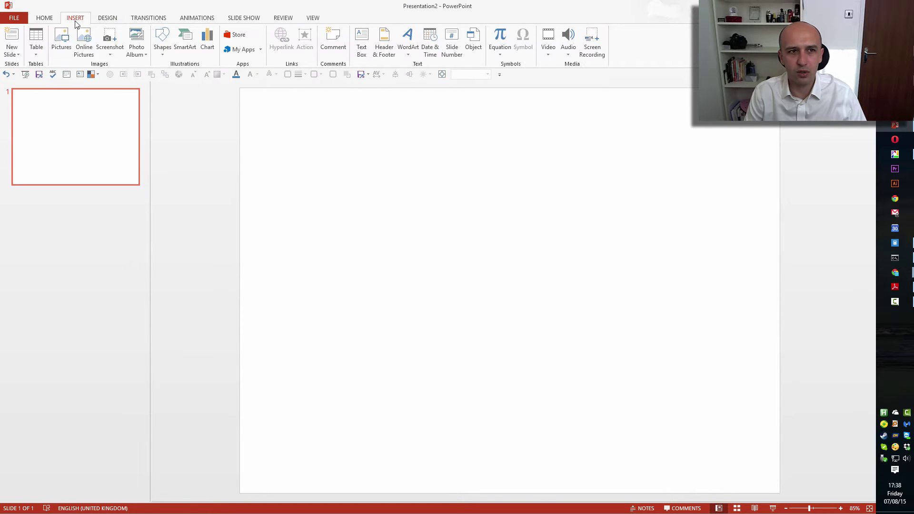
left_click(67, 46)
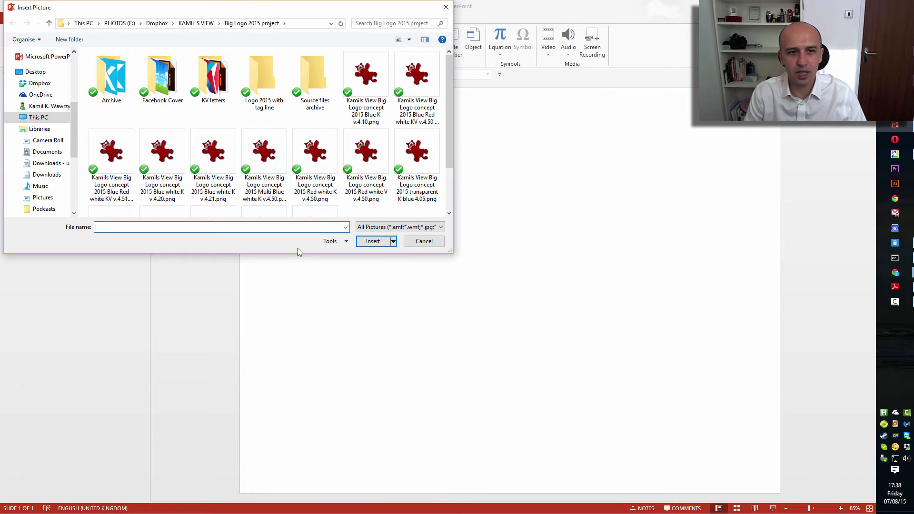
left_click(425, 242)
key("alt+Tab")
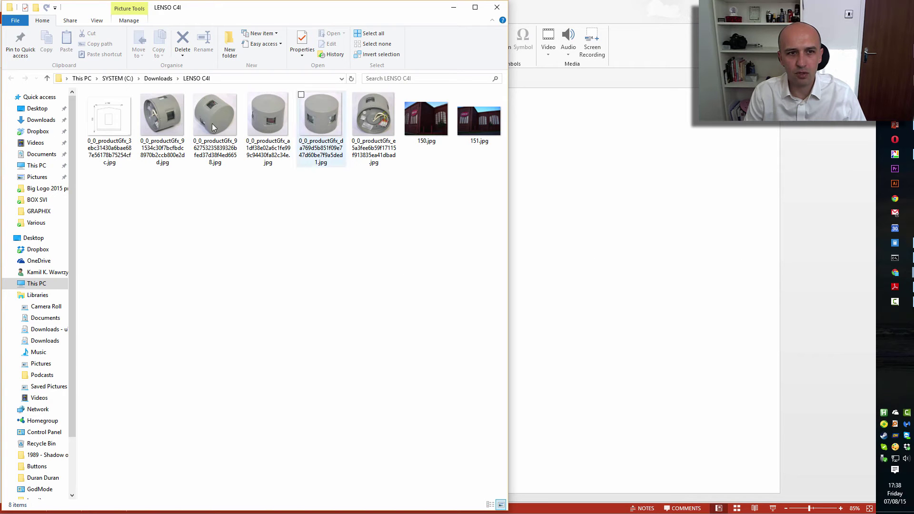
left_click_drag(170, 113, 621, 281)
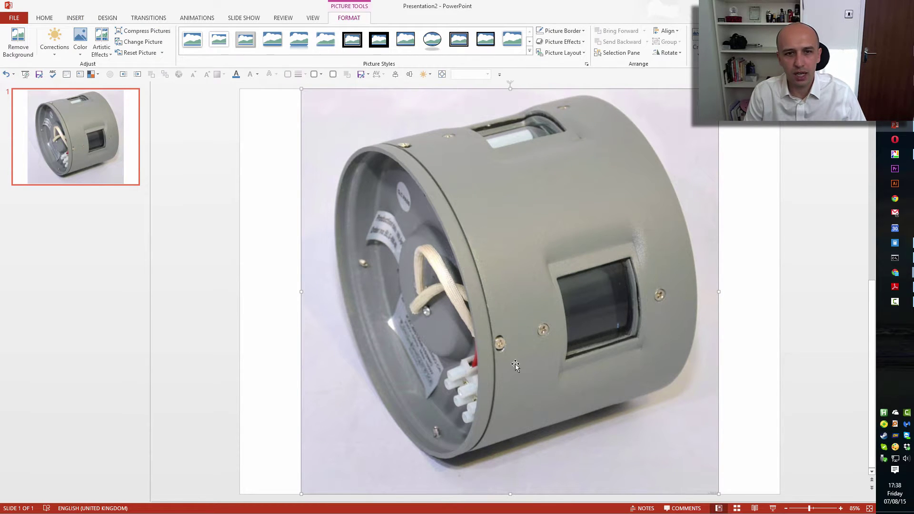
- Scale the lamp photo to 80% (26.18 × 26.97 cm) and nudge it into position
right_click(532, 293)
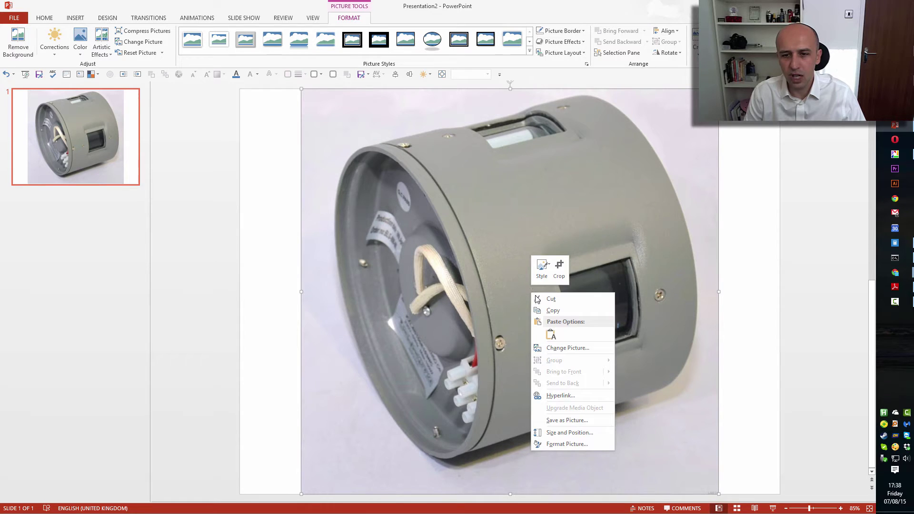
left_click(569, 434)
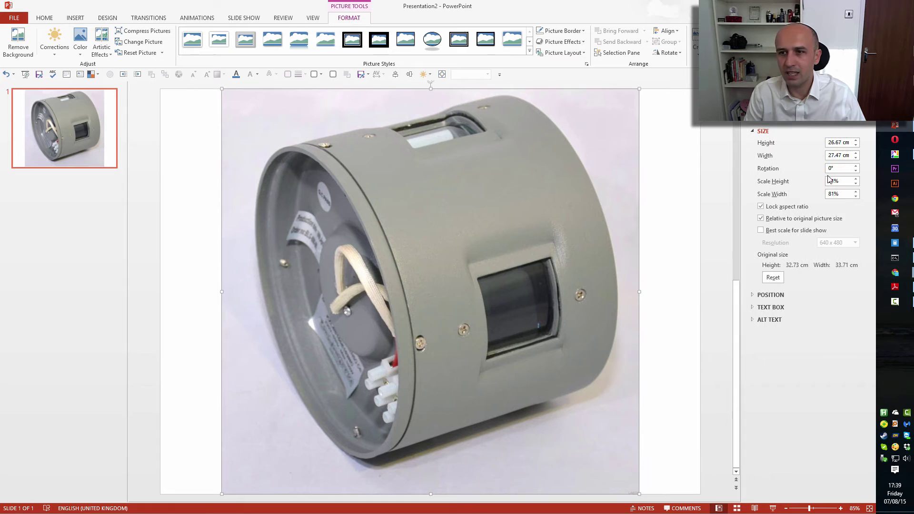
left_click(856, 184)
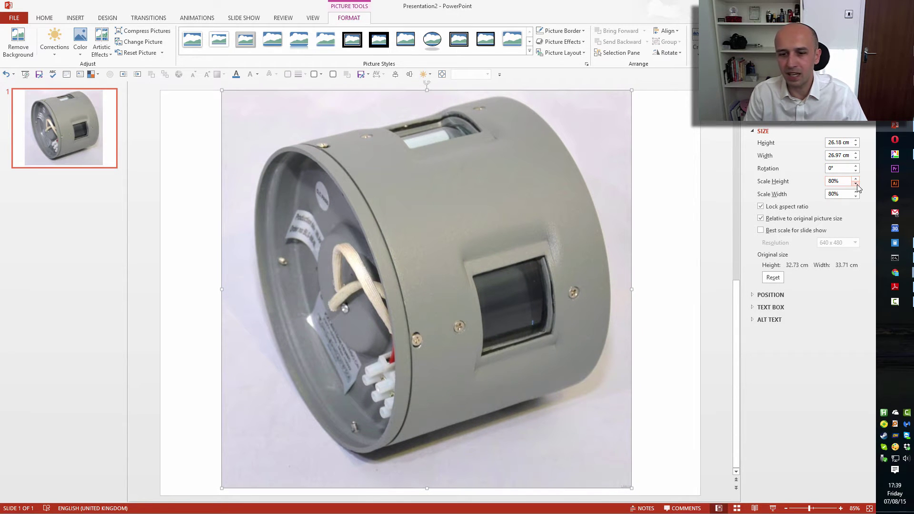
scroll(591, 169, "up", 1)
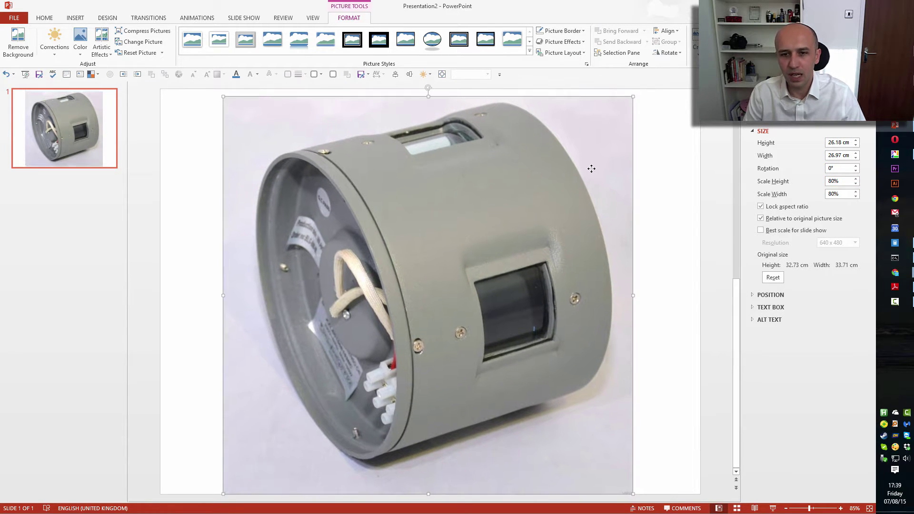
left_click_drag(576, 179, 580, 175)
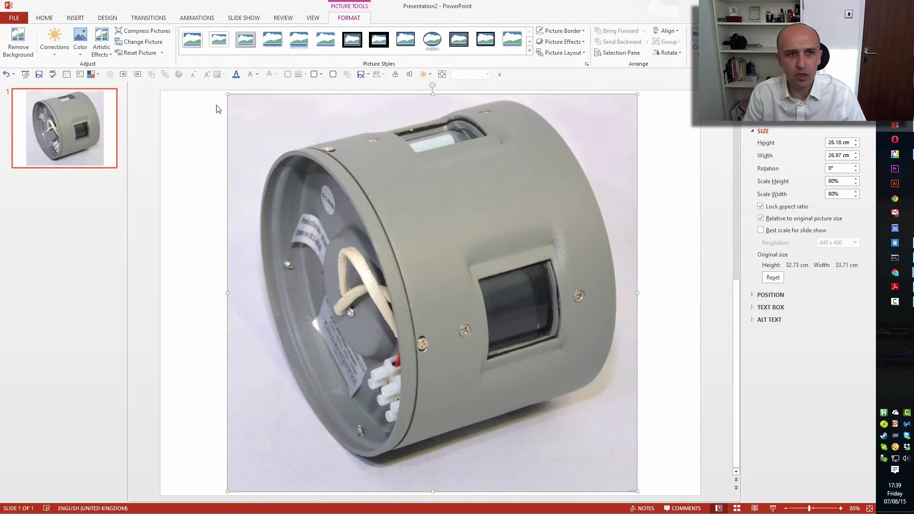
- Start Remove Background, stretch the keep marquee over the whole lamp, and mark the shadow below
left_click(15, 47)
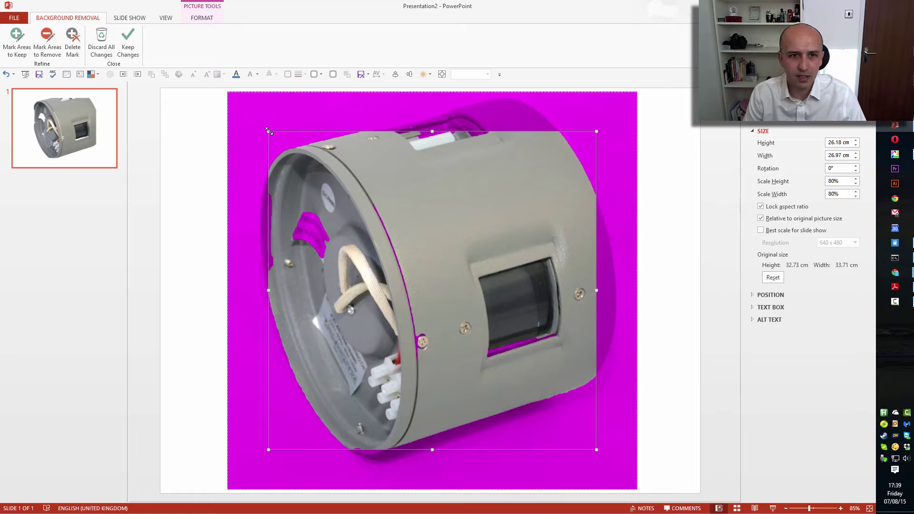
left_click_drag(269, 131, 253, 94)
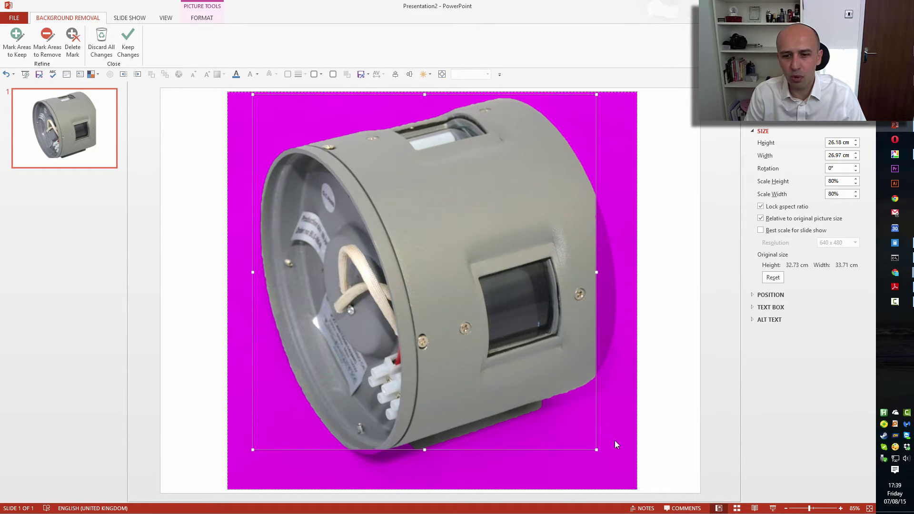
left_click_drag(596, 448, 627, 465)
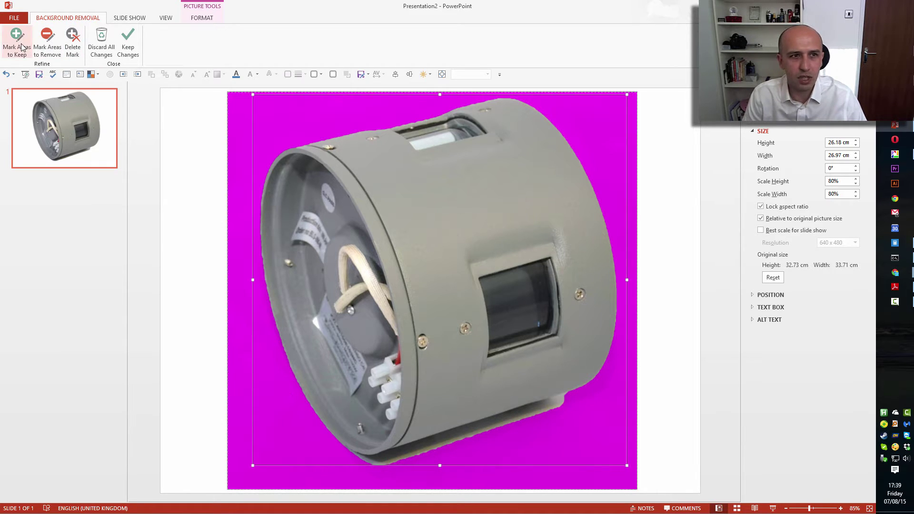
left_click(47, 48)
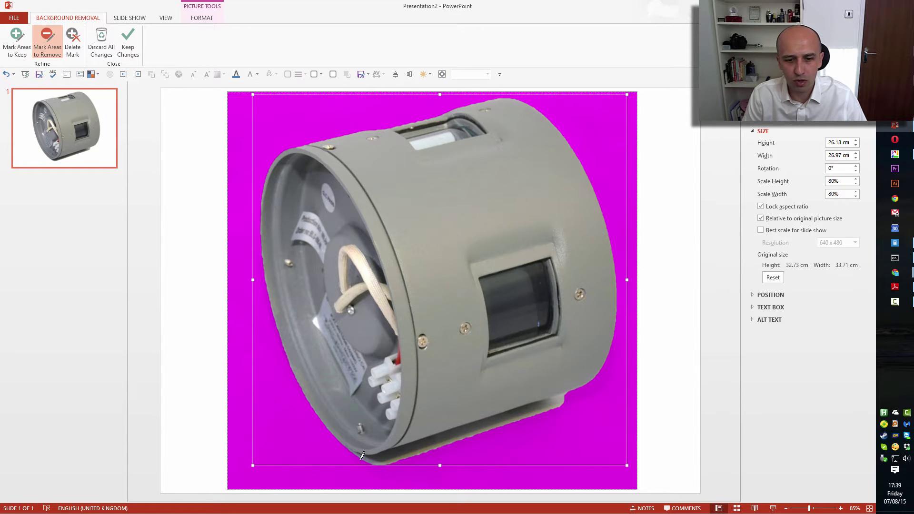
left_click_drag(479, 438, 584, 397)
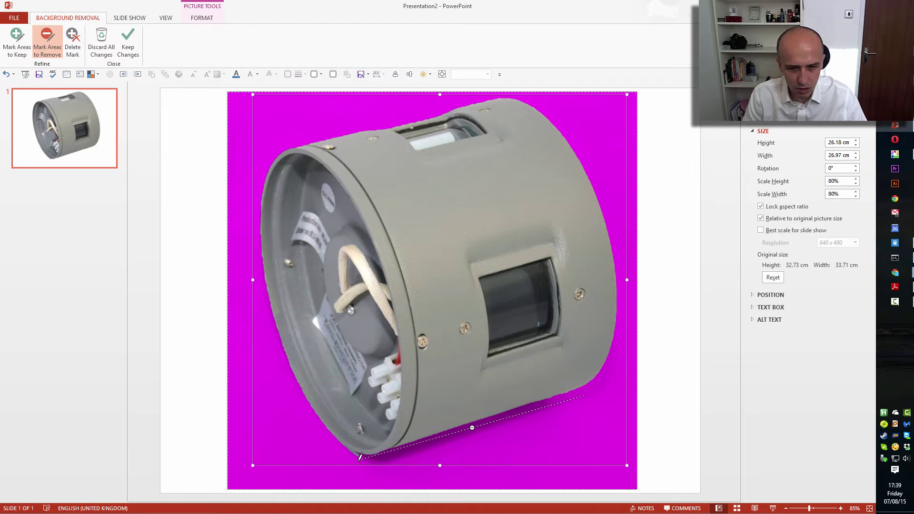
- Zoom in and extend the removal mark along the lamp's underside, then zoom back out
scroll(360, 457, "up", 10)
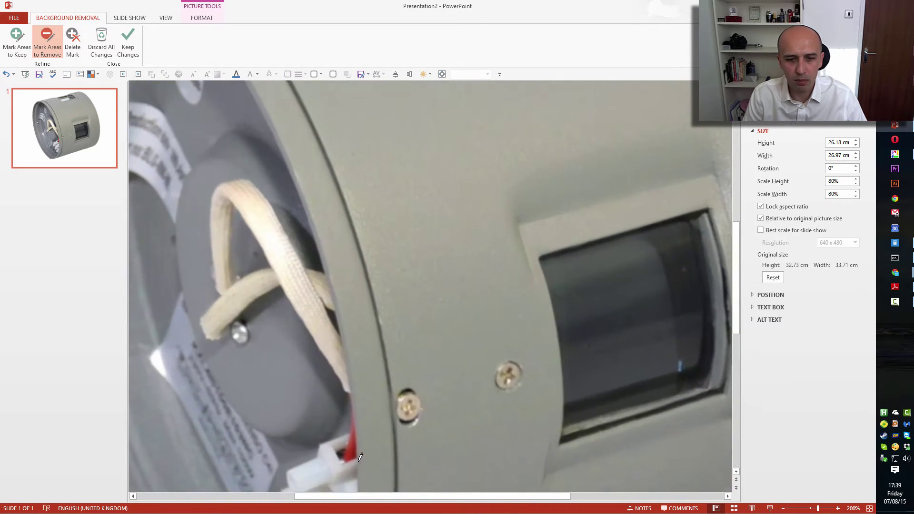
scroll(361, 457, "down", 5)
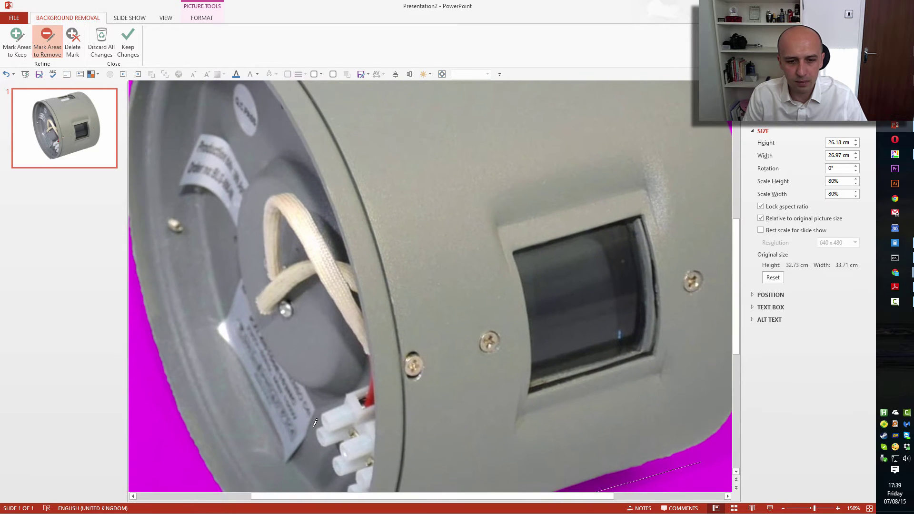
scroll(314, 423, "down", 1)
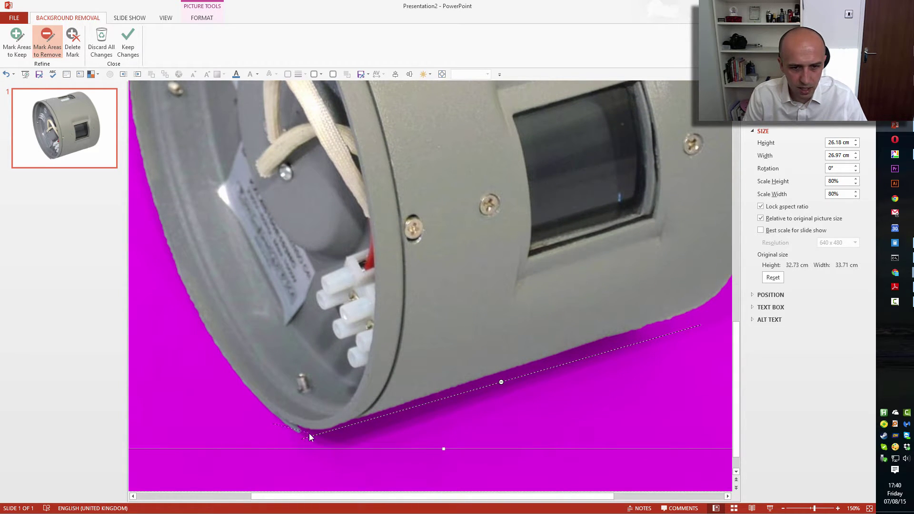
left_click_drag(309, 435, 292, 426)
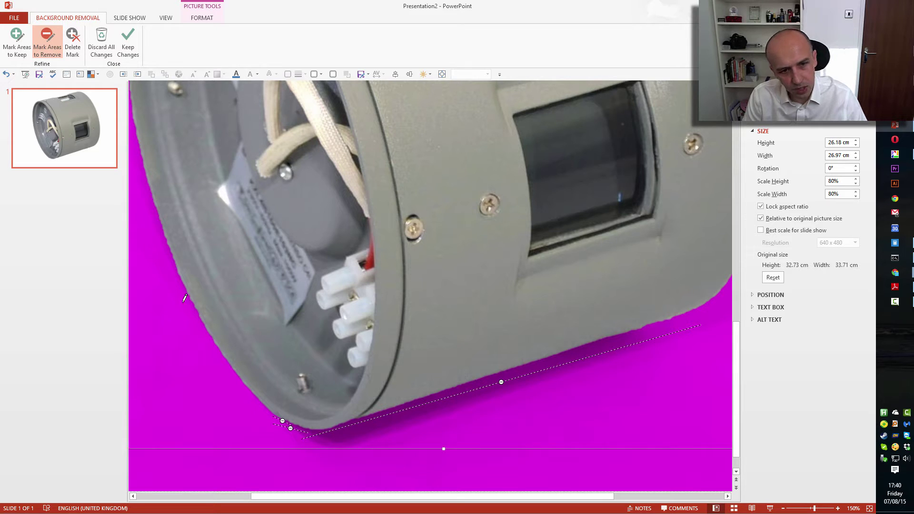
scroll(469, 414, "down", 5)
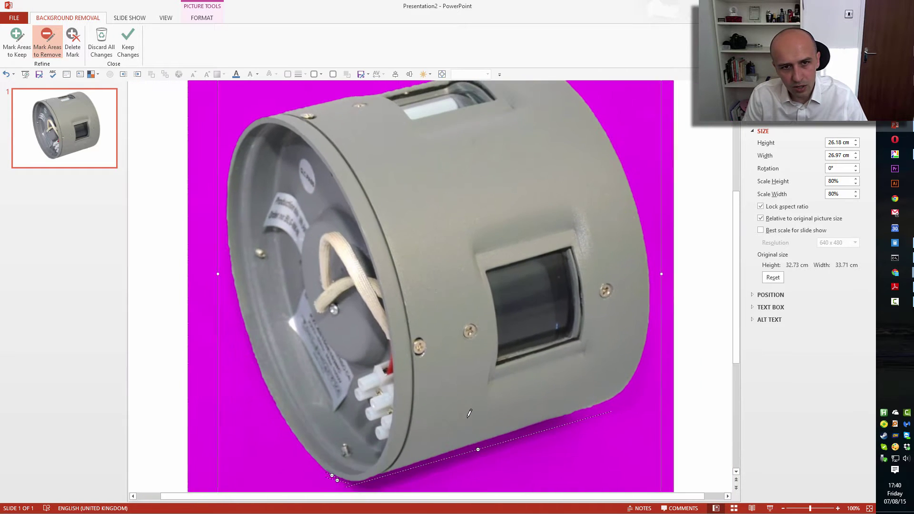
scroll(469, 414, "down", 1)
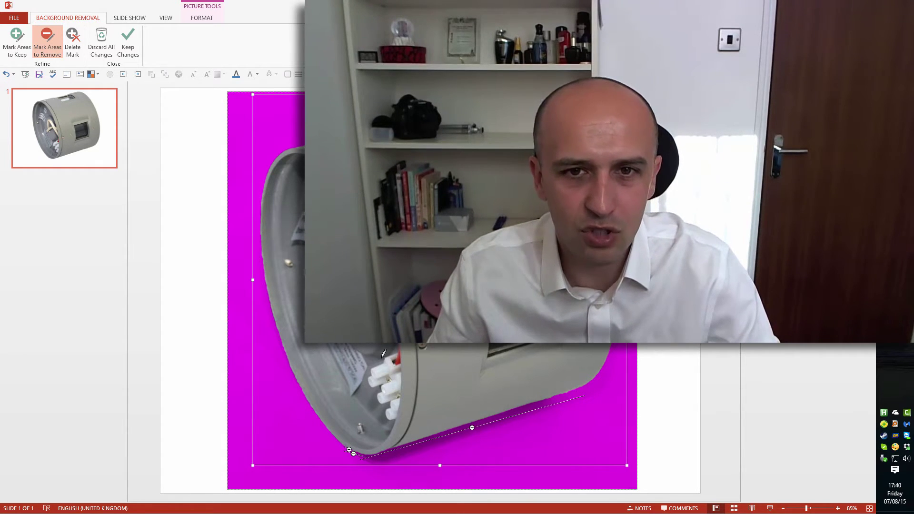
- Keep the background-removal changes so the lamp appears cut out on the slide
left_click(127, 42)
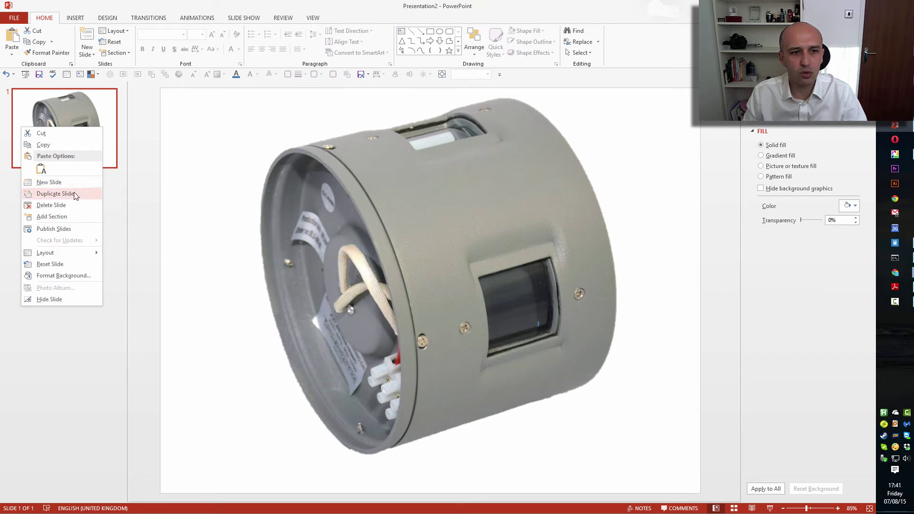
- Duplicate the slide and swap slide 1's photo for the front-view lamp photo from LENSO C4I
left_click(73, 193)
left_click(460, 218)
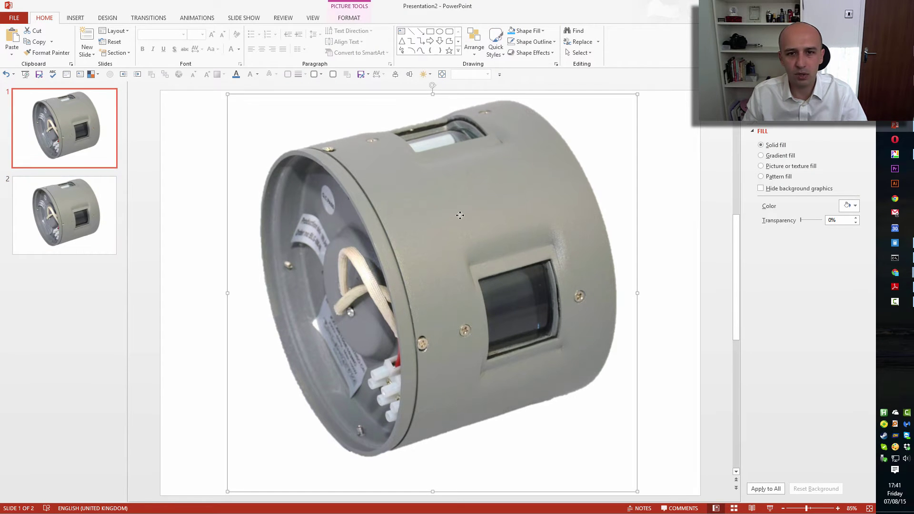
key("Delete")
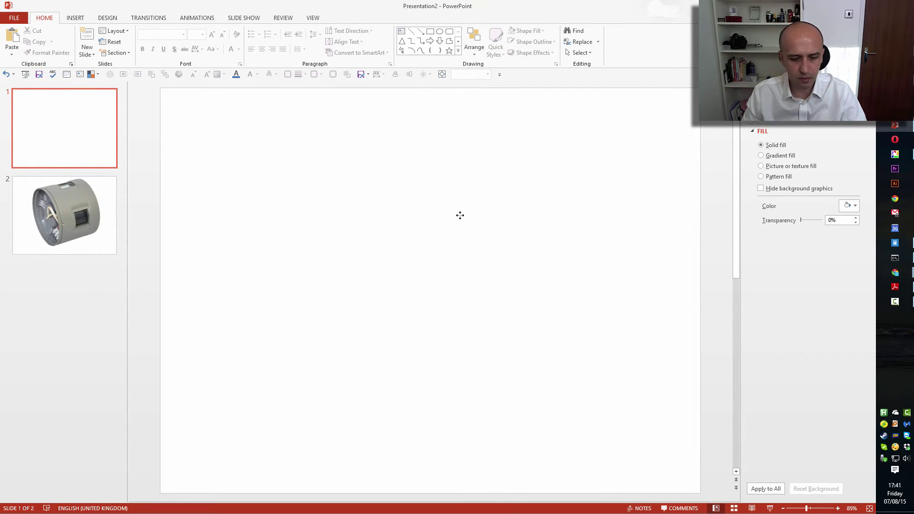
key("alt+Tab")
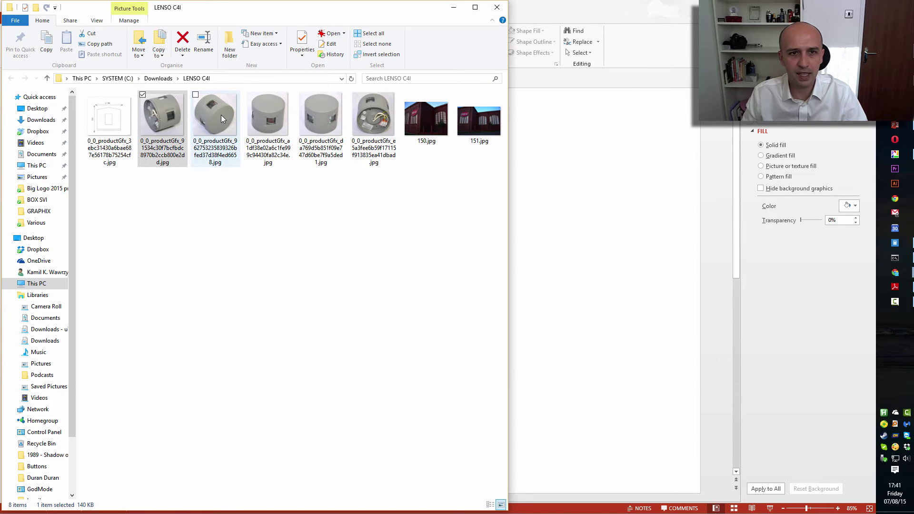
left_click_drag(221, 115, 580, 262)
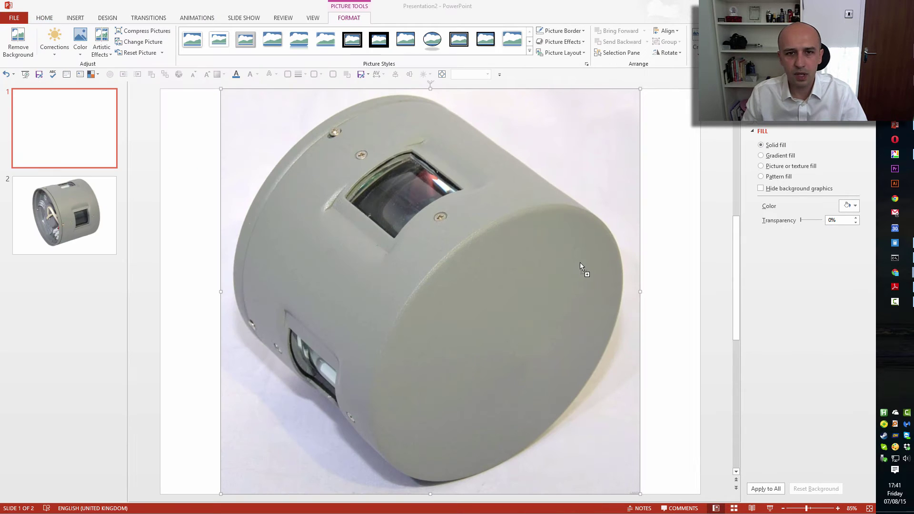
- Scale the new lamp photo down to 75% (25.8 × 26.71 cm)
right_click(476, 255)
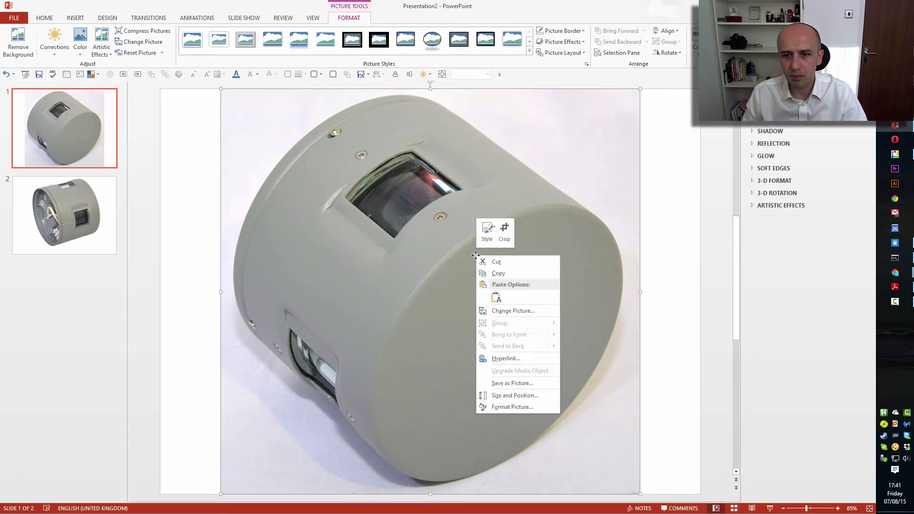
left_click(526, 398)
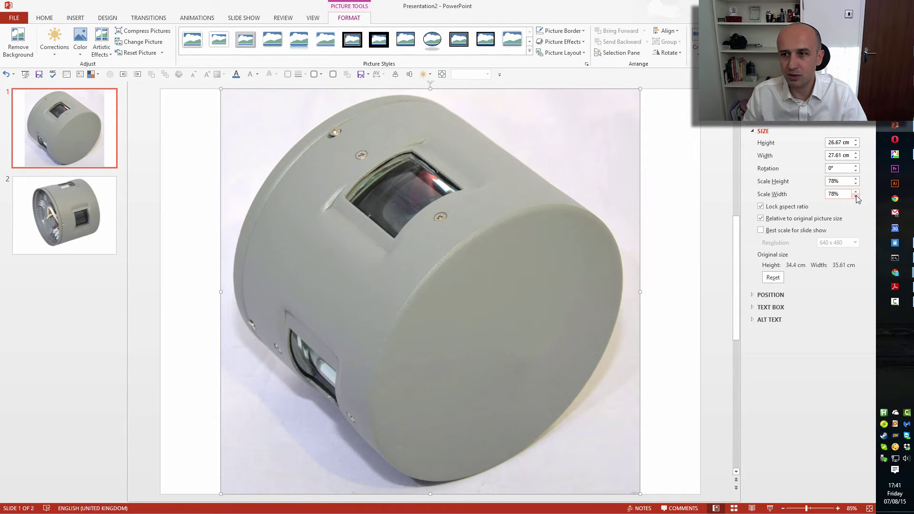
left_click(856, 196)
left_click(856, 195)
left_click(856, 196)
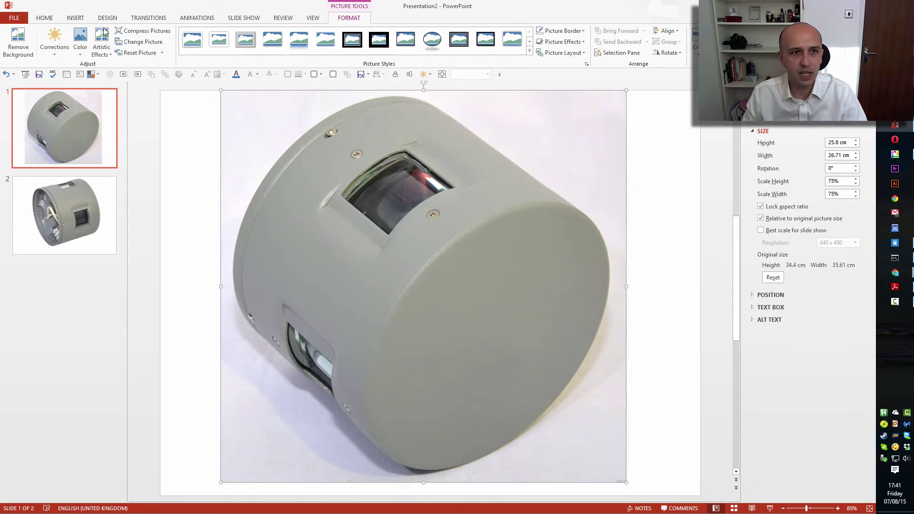
- Start Remove Background on the new photo and stretch the keep area over the whole picture
left_click(18, 41)
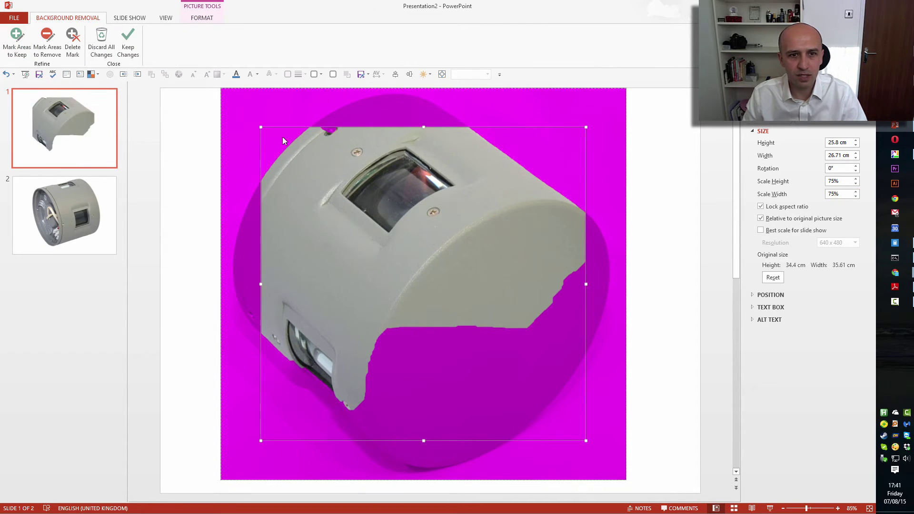
left_click_drag(261, 127, 227, 91)
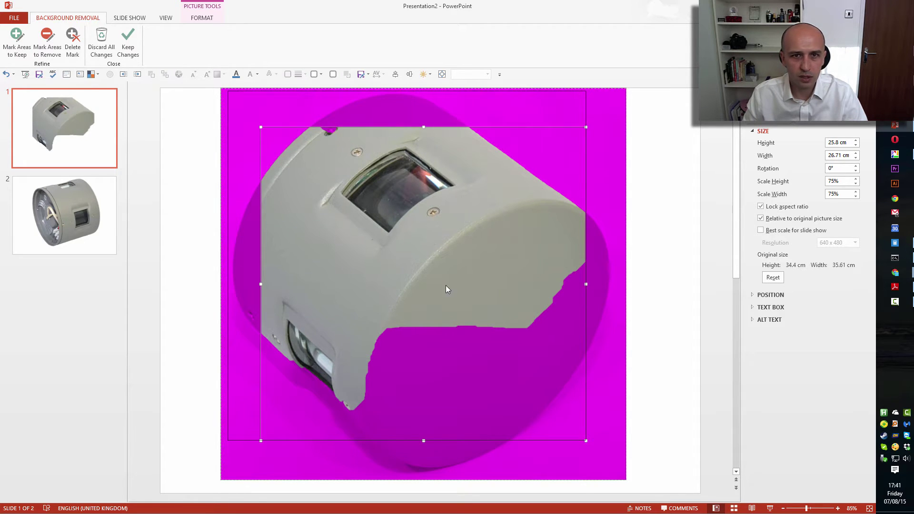
left_click_drag(586, 441, 618, 476)
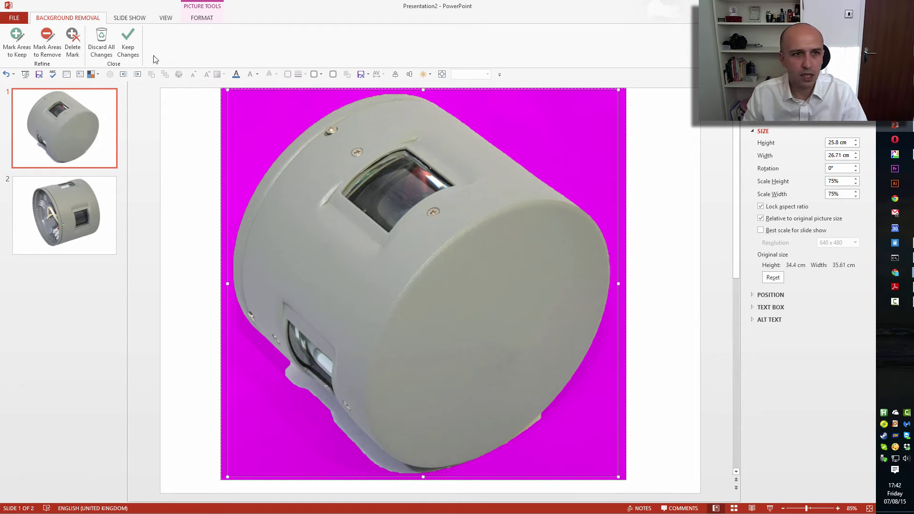
- Mark the shadow under the lamp and at its lower right for removal, then apply it
left_click(47, 43)
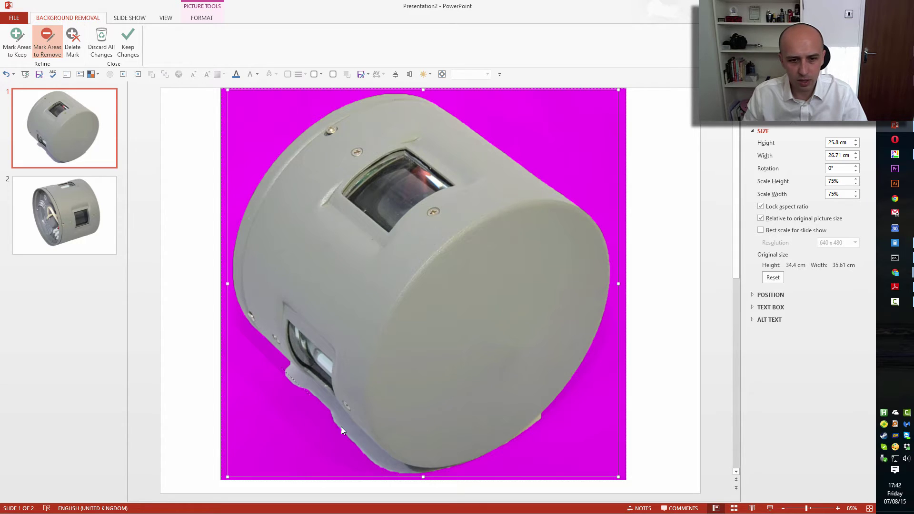
left_click_drag(384, 463, 283, 369)
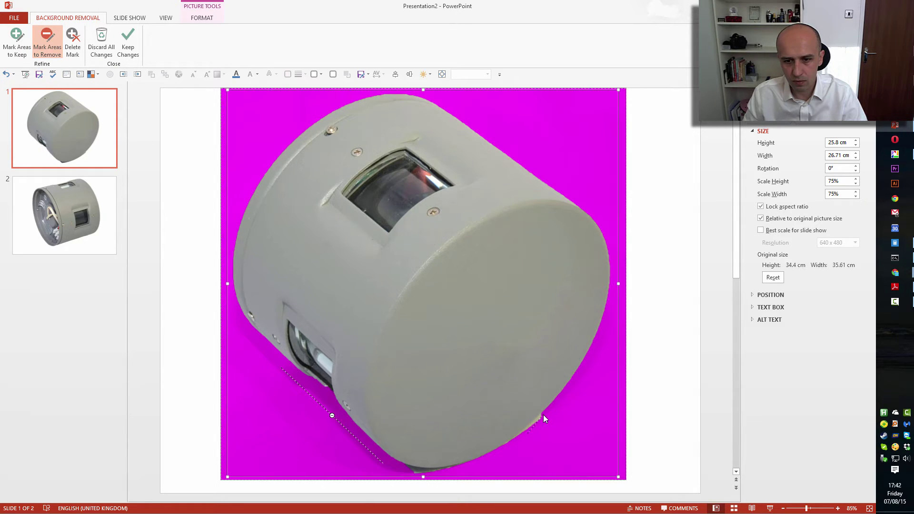
left_click(535, 423)
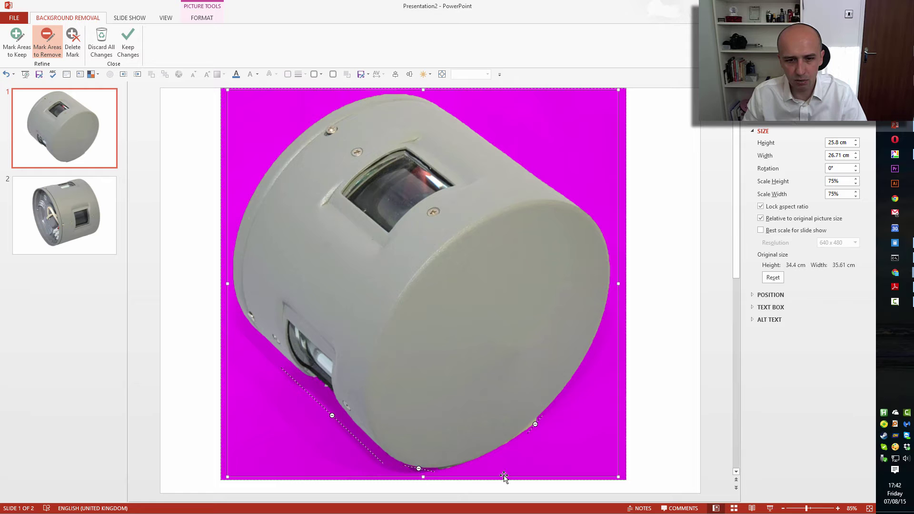
key("alt")
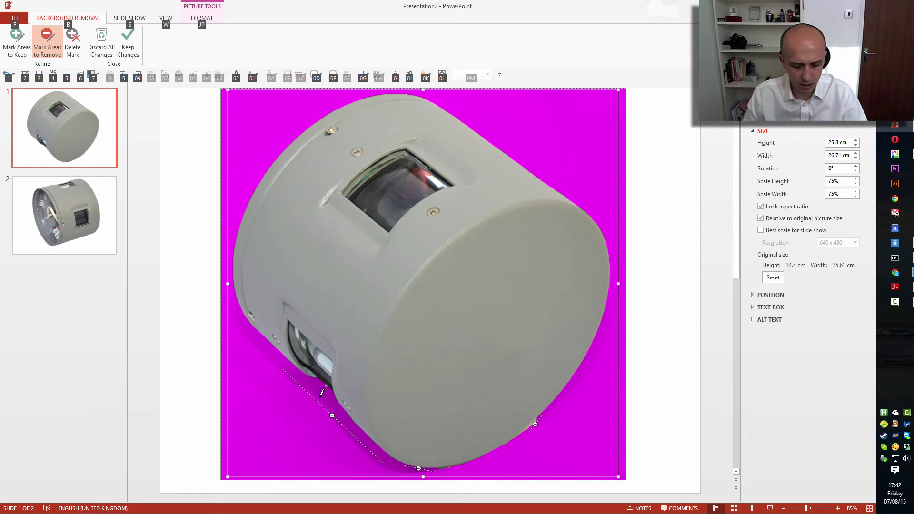
scroll(322, 392, "up", 4, "ctrl")
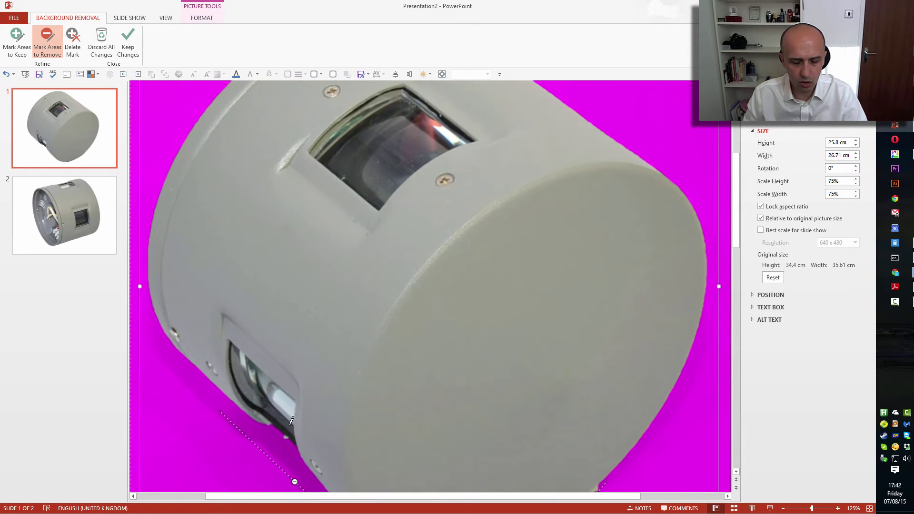
scroll(282, 431, "up", 3, "ctrl")
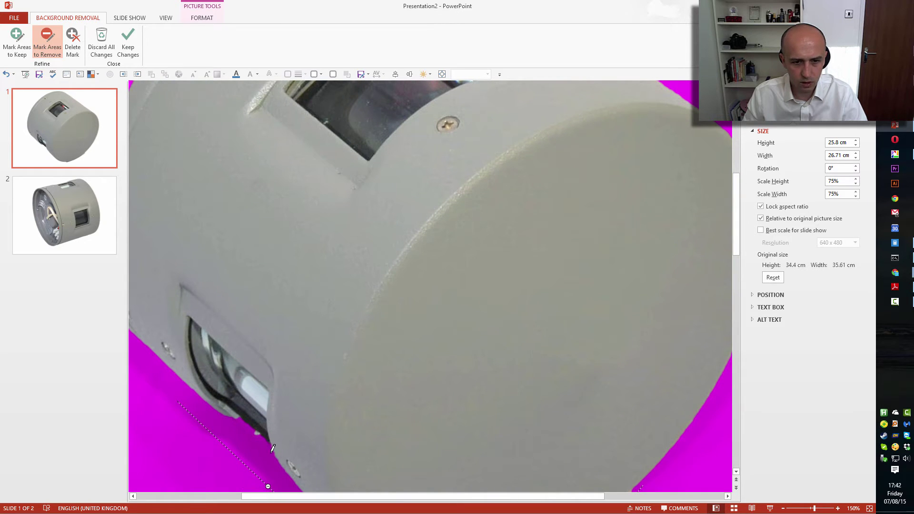
left_click_drag(736, 214, 733, 288)
key("Escape")
scroll(656, 351, "down", 3)
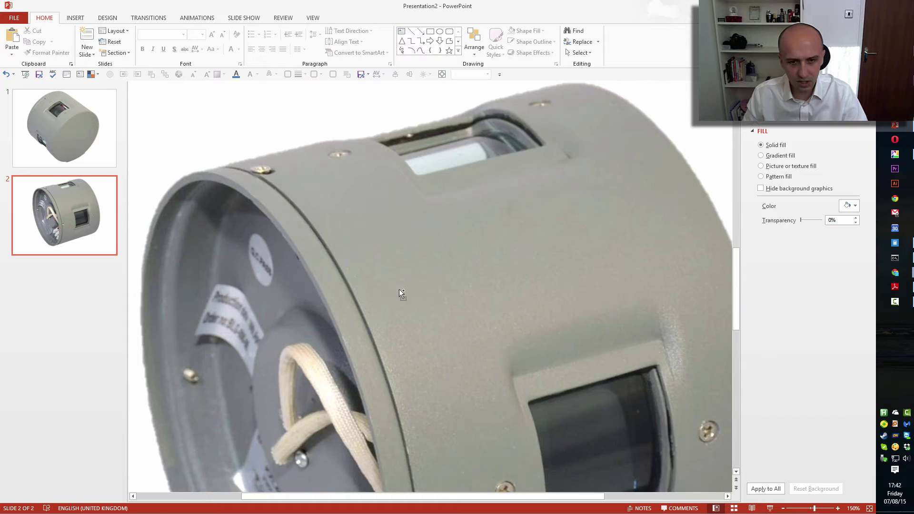
- Zoom out and select slide 1 to check its cut-out lamp photo
scroll(399, 289, "down", 8)
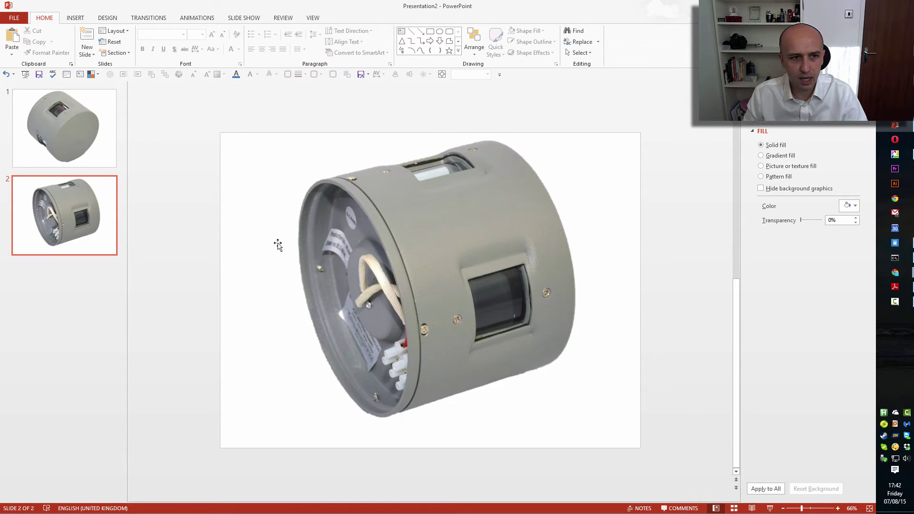
left_click(75, 131)
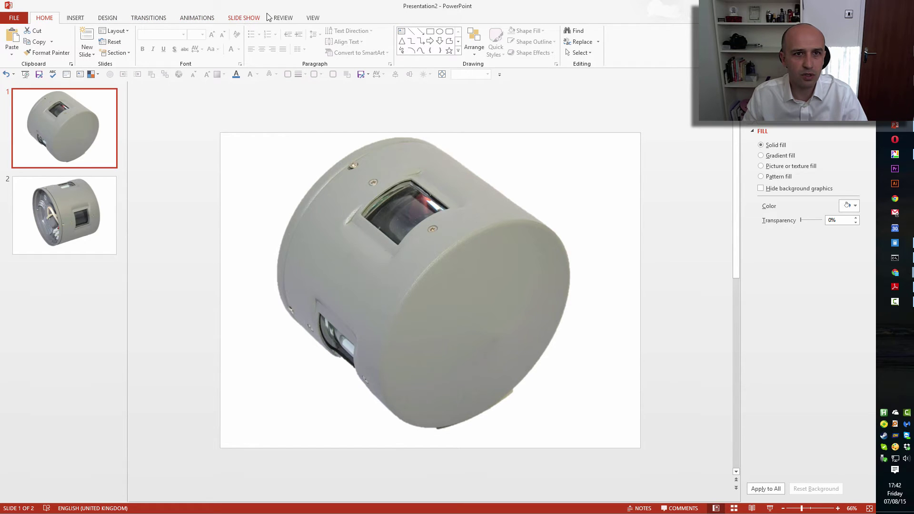
- Reopen background removal on slide 1's lamp photo with its earlier marks, zoomed in
left_click(372, 217)
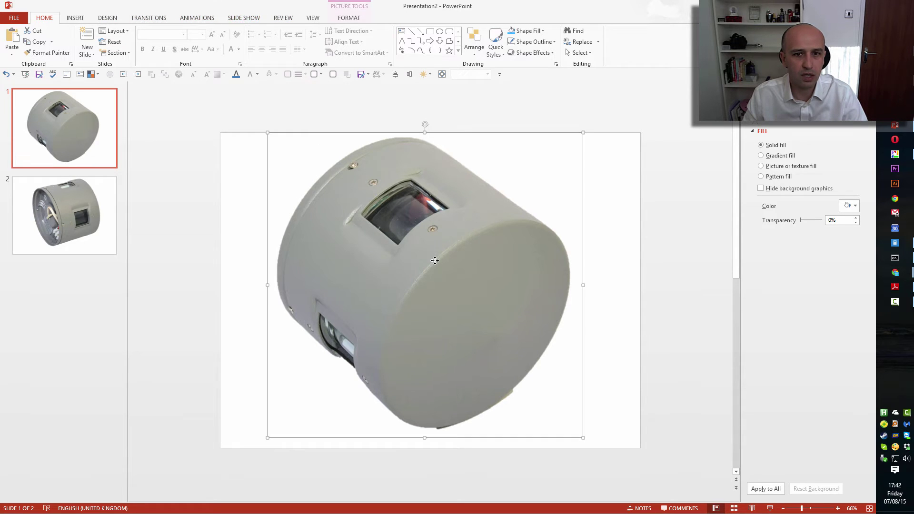
left_click(357, 20)
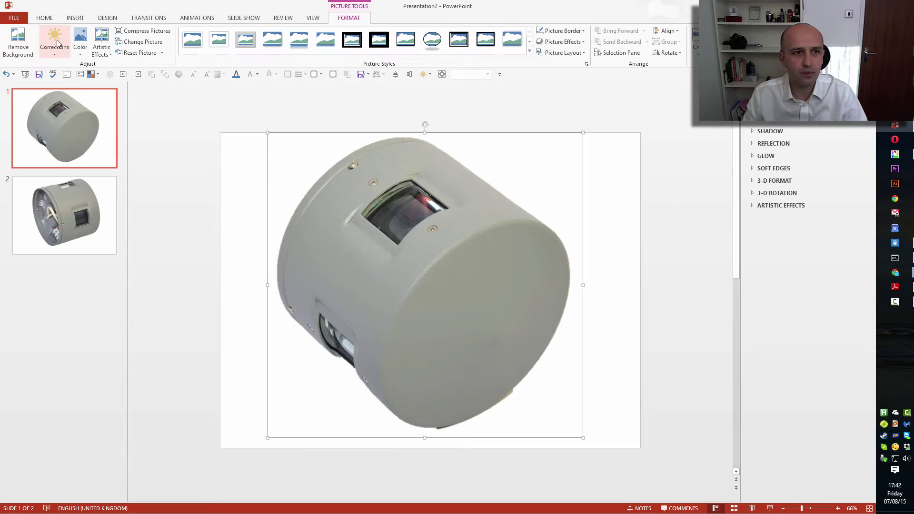
left_click(18, 42)
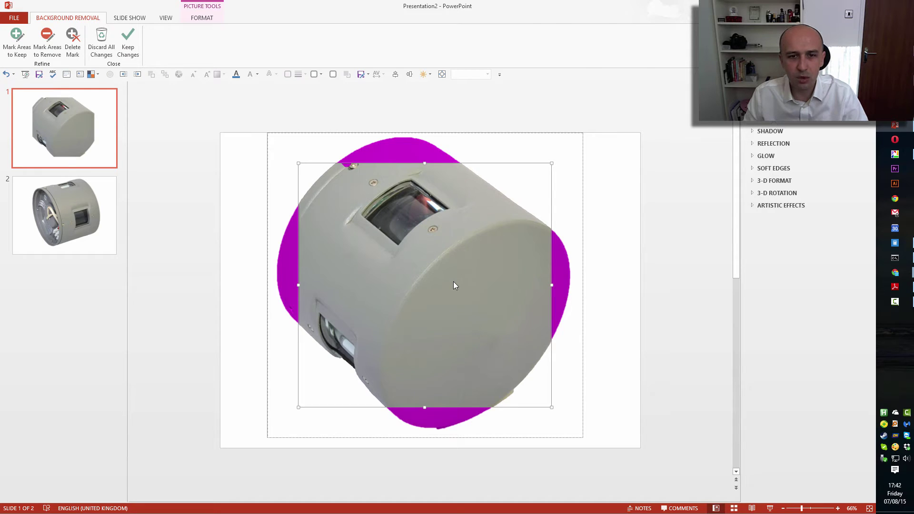
key("Escape")
key("ctrl+z")
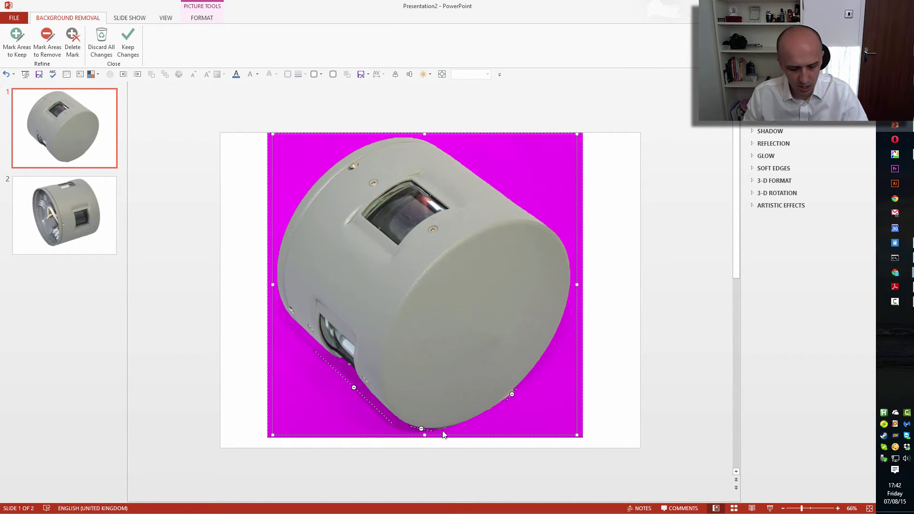
scroll(443, 427, "up", 4)
scroll(443, 426, "down", 2)
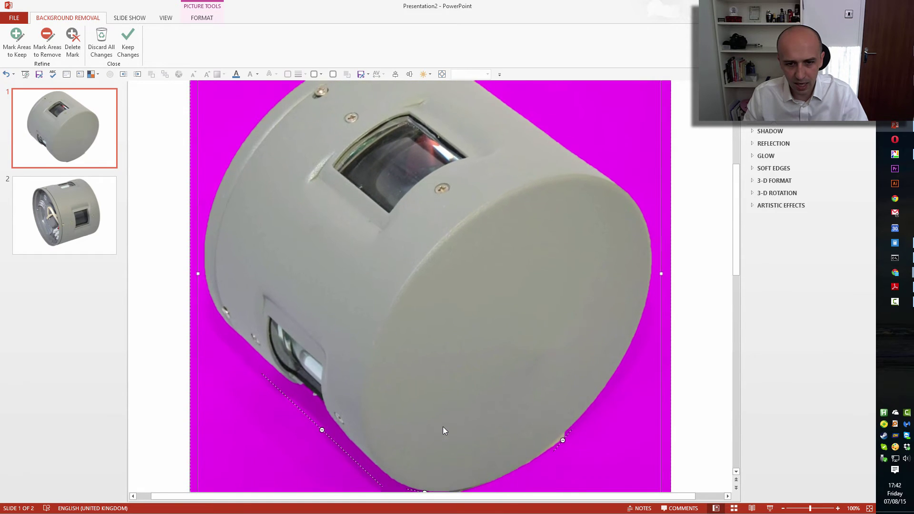
scroll(458, 459, "up", 5)
scroll(463, 447, "down", 5)
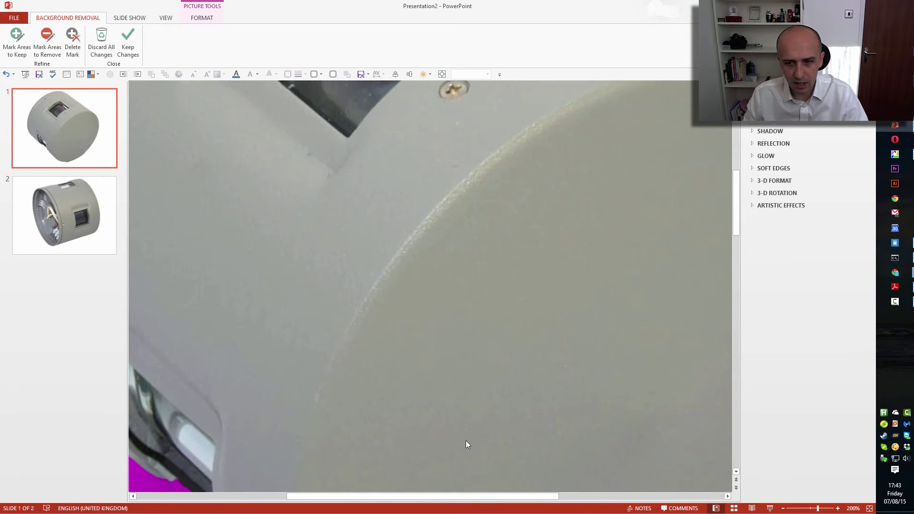
scroll(468, 436, "down", 2)
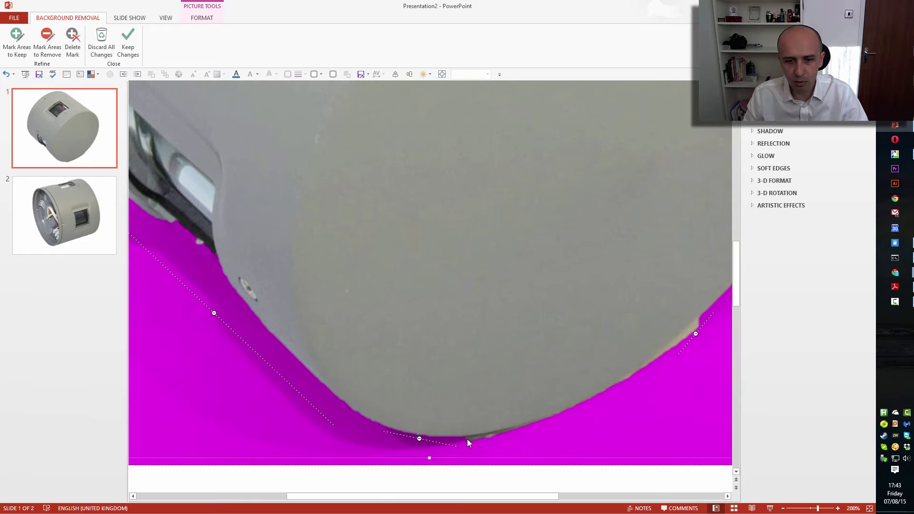
- Mark the remaining shadow along the lamp's bottom and right edges for removal
left_click(48, 43)
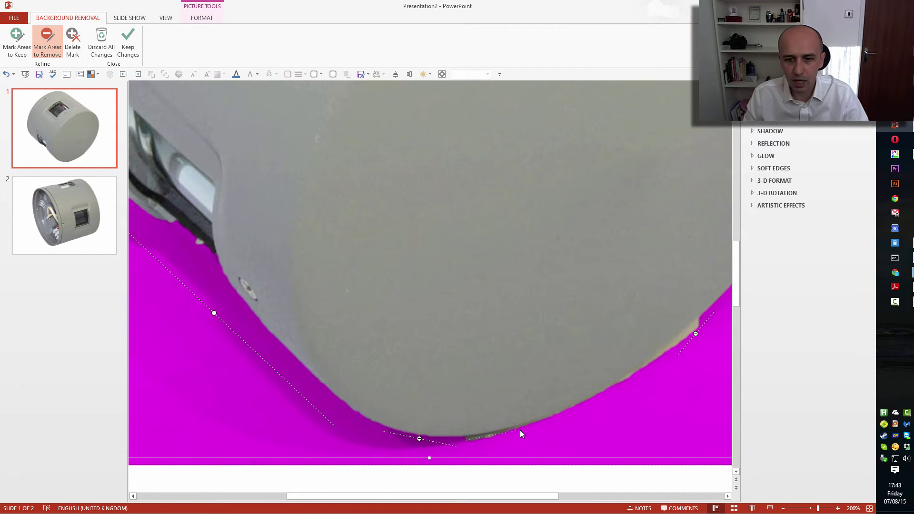
left_click_drag(519, 429, 520, 429)
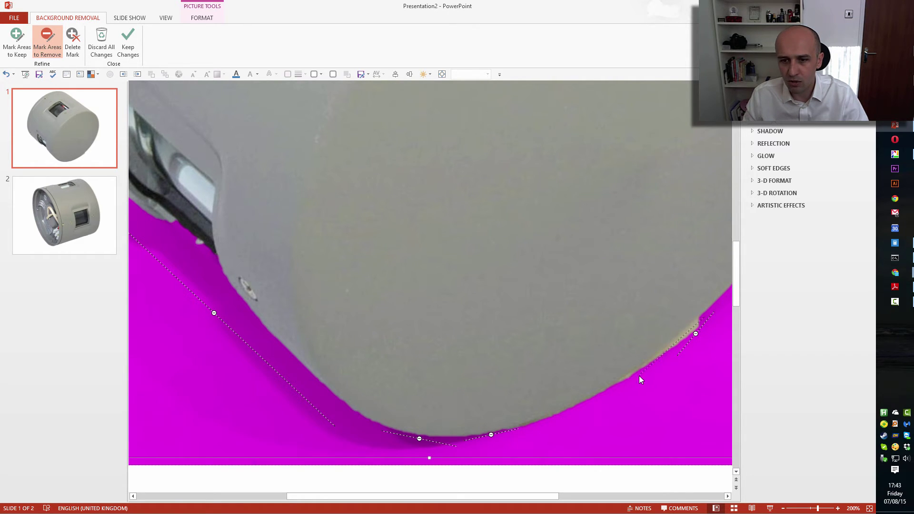
left_click_drag(639, 375, 638, 375)
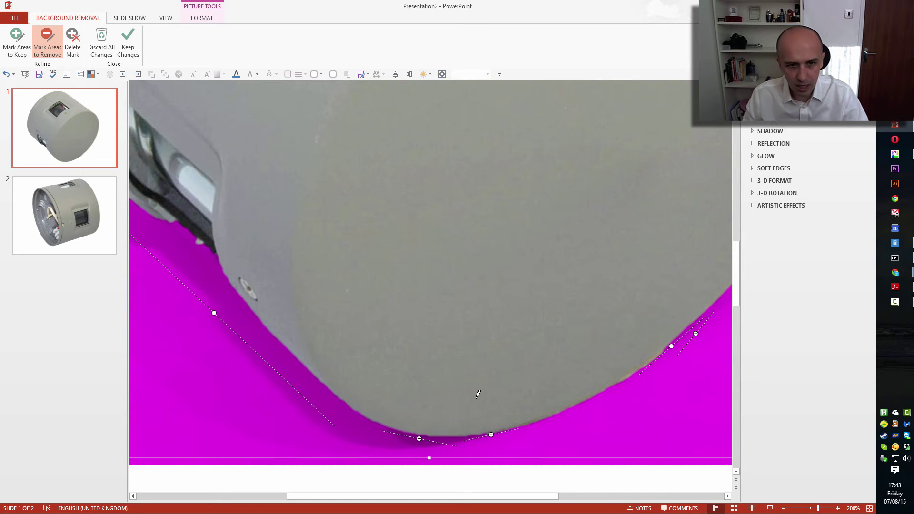
scroll(476, 394, "down", 10)
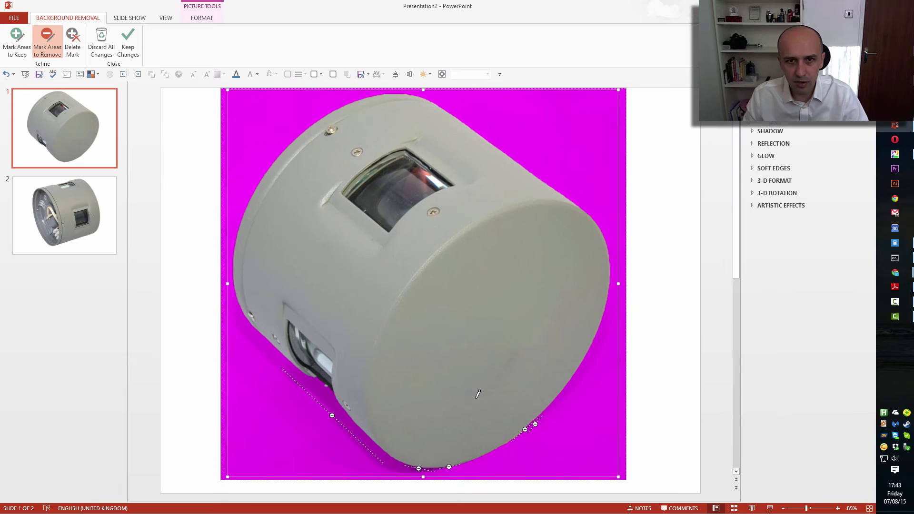
- Keep the refined background removal and duplicate the first lamp slide
left_click(127, 46)
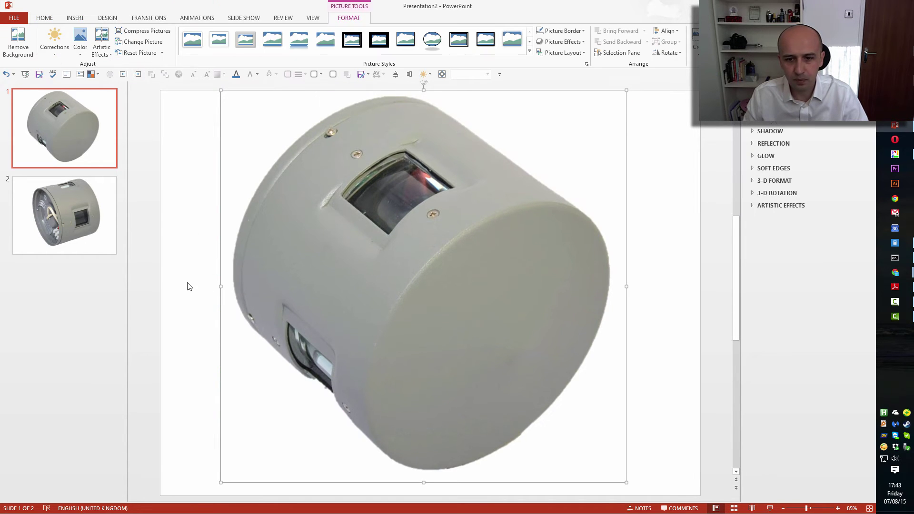
left_click(87, 209)
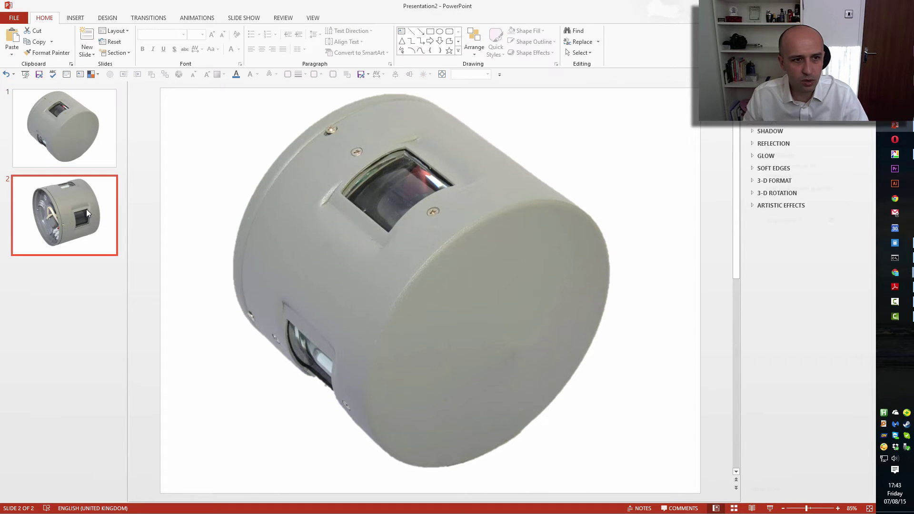
right_click(87, 210)
right_click(78, 134)
left_click(131, 201)
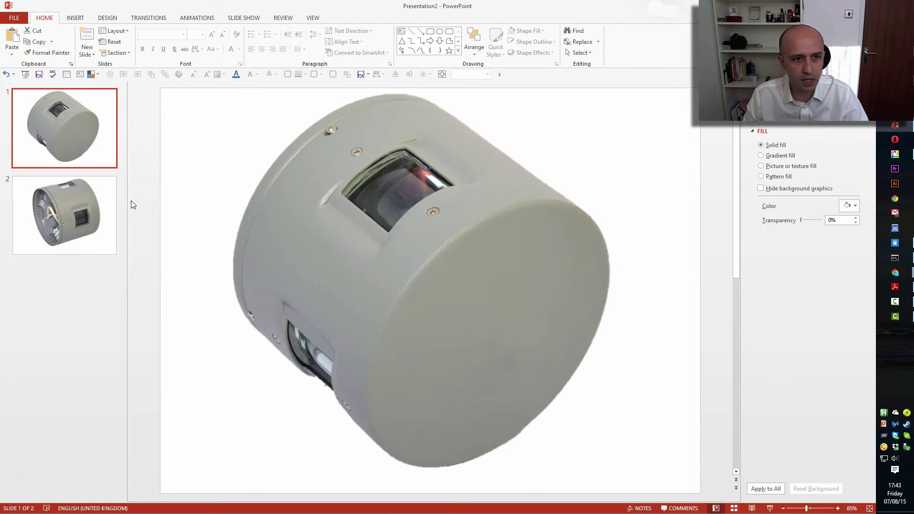
- Delete the lamp photo from slide 1, leaving it blank for a new picture
left_click(105, 137)
left_click(438, 284)
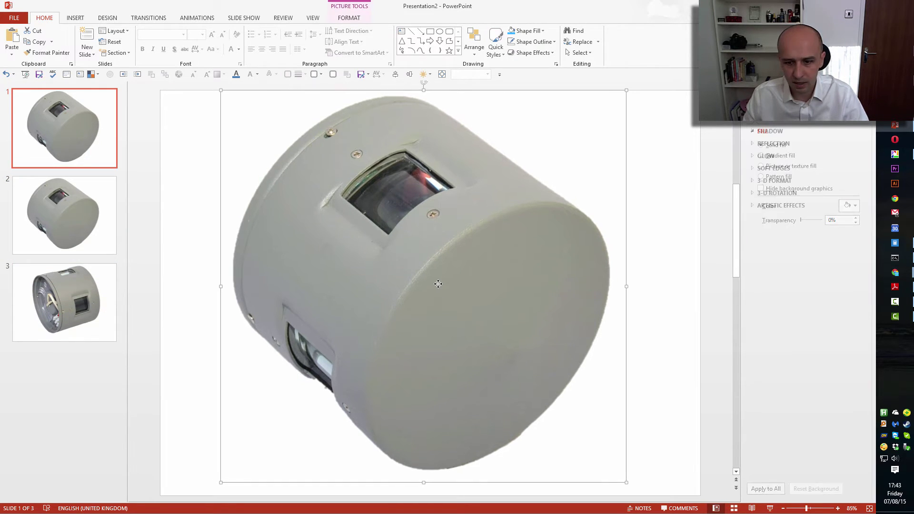
key("Delete")
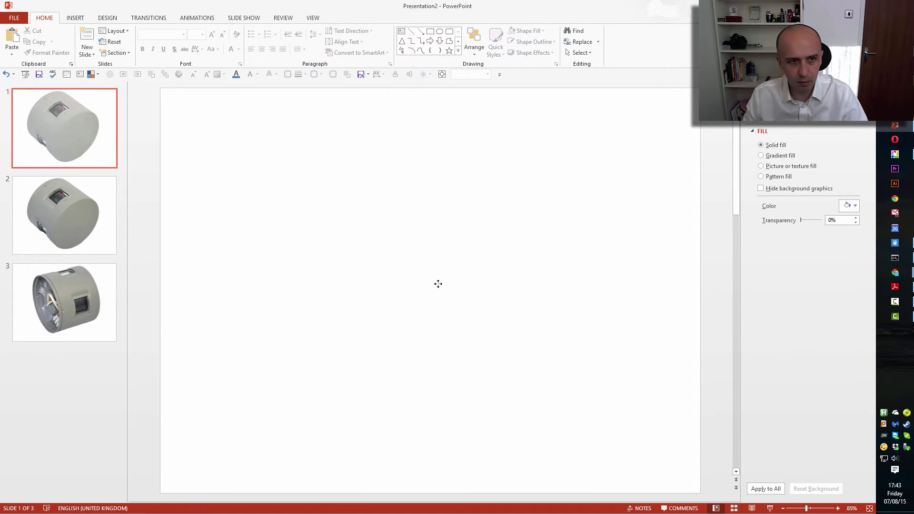
key("alt+Tab")
- Drag the upright lamp photo onto slide 1 and raise its scale to 80%
left_click_drag(280, 112, 546, 262)
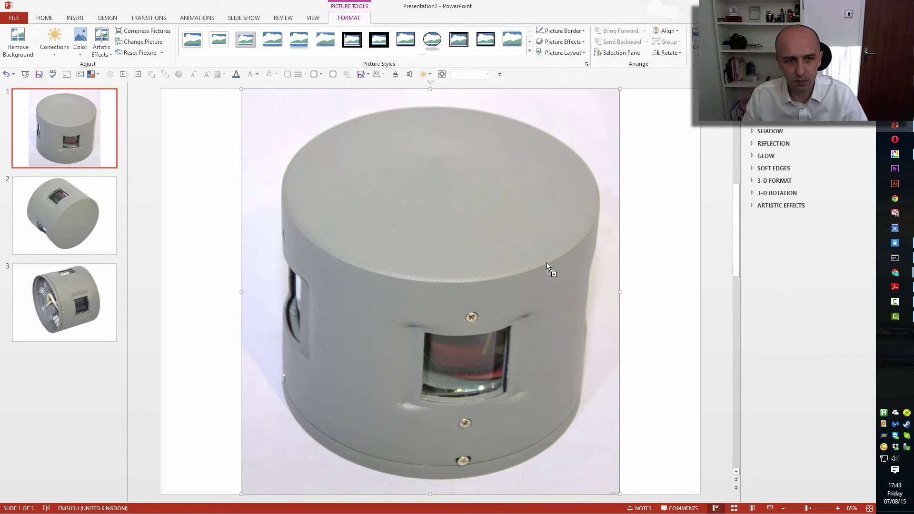
right_click(486, 224)
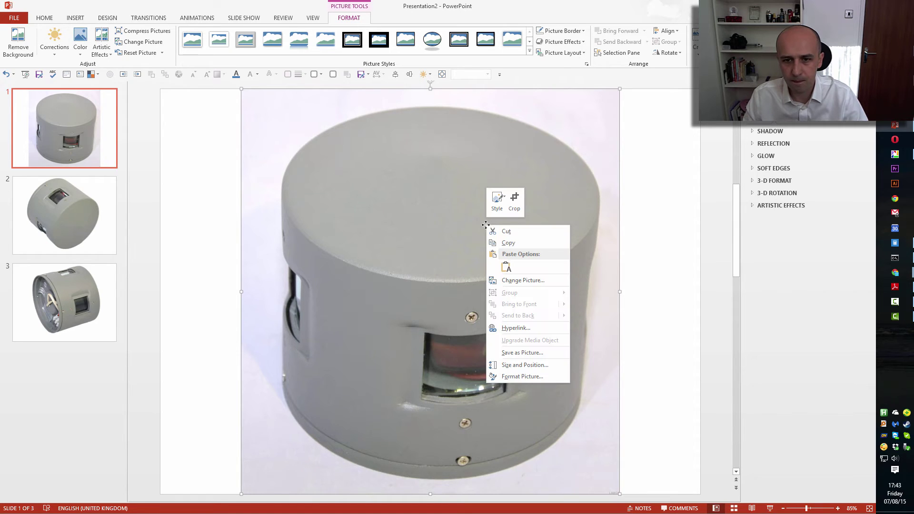
left_click(539, 366)
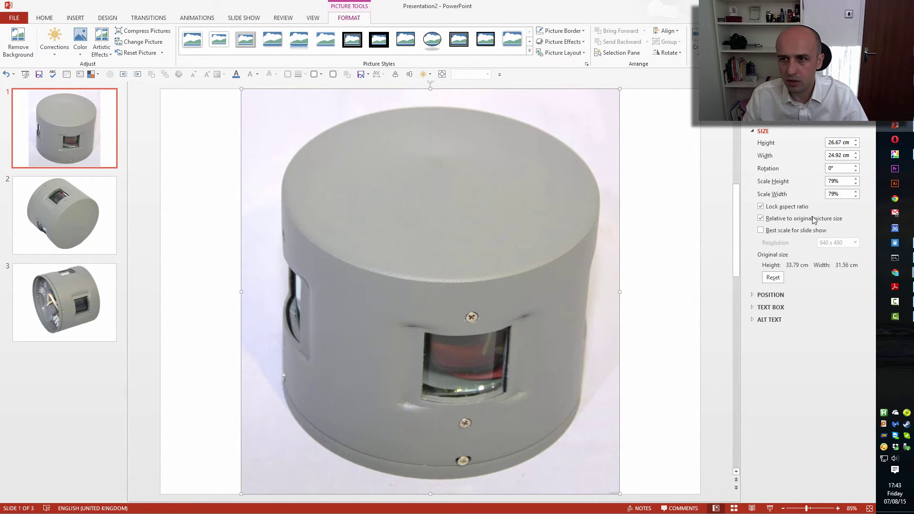
left_click(855, 181)
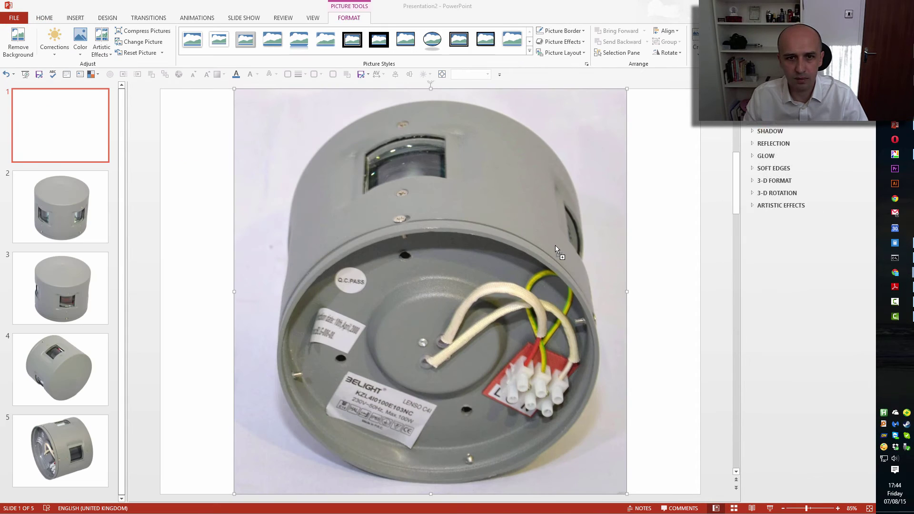
- Scale the open-back wiring photo on slide 1 to 75% and reposition it
right_click(537, 210)
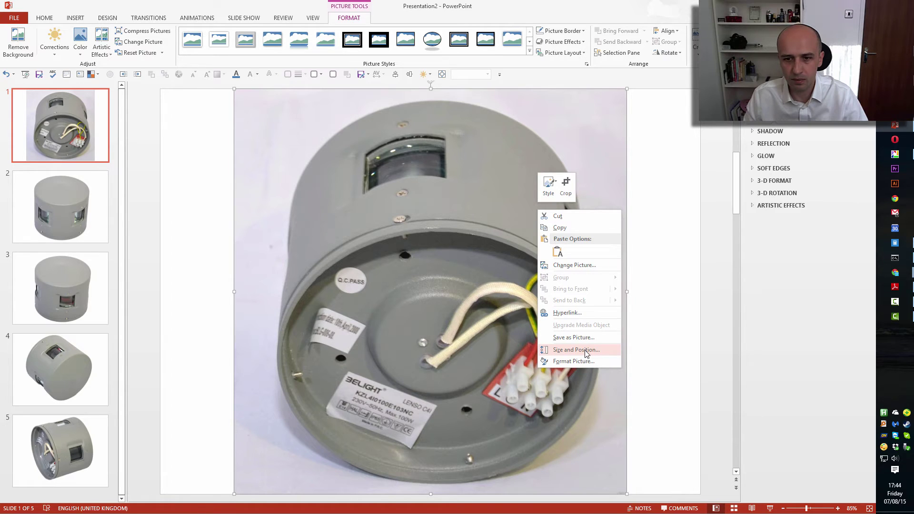
left_click(588, 338)
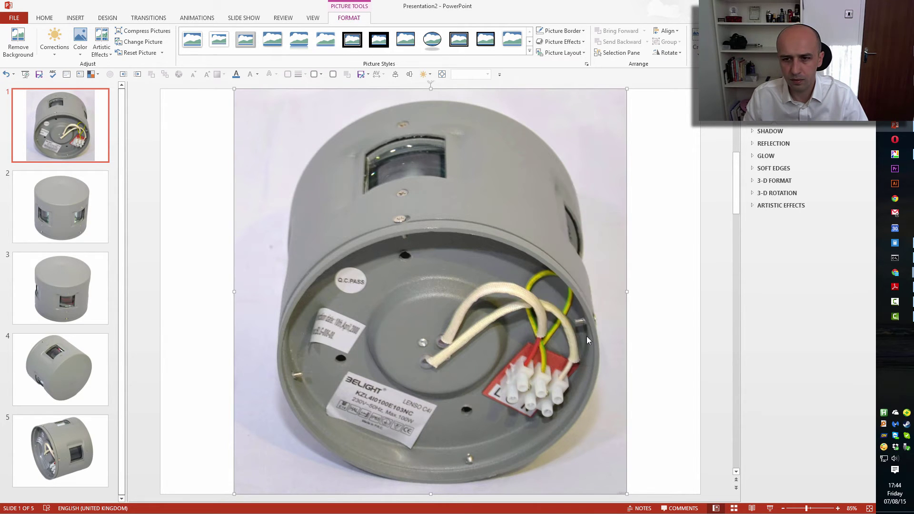
left_click(677, 431)
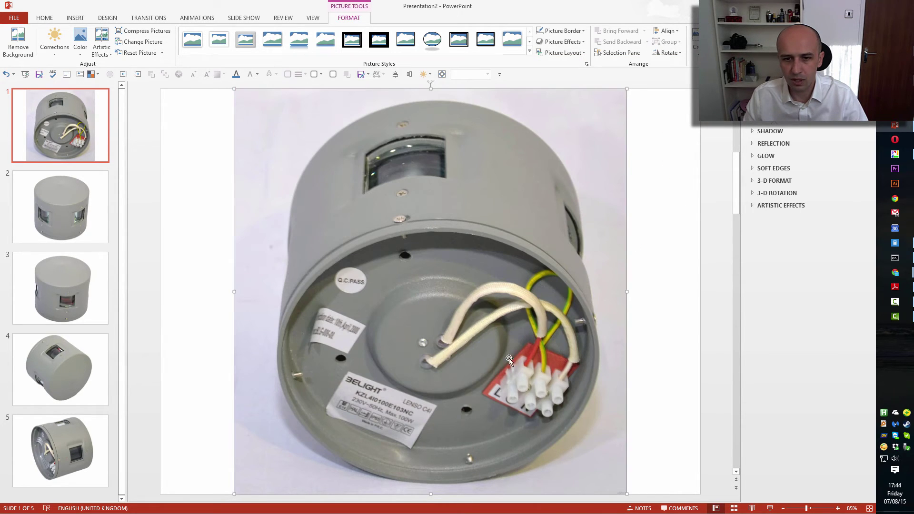
right_click(458, 306)
key("Escape")
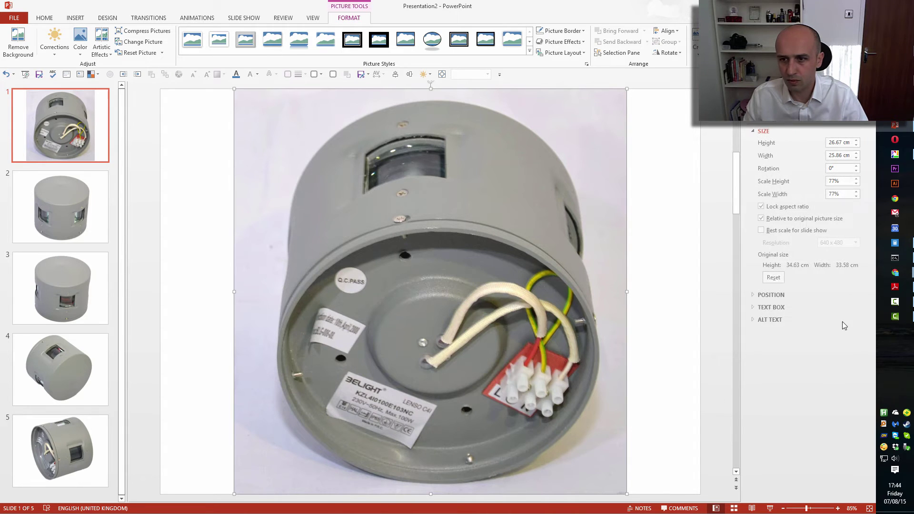
left_click(856, 197)
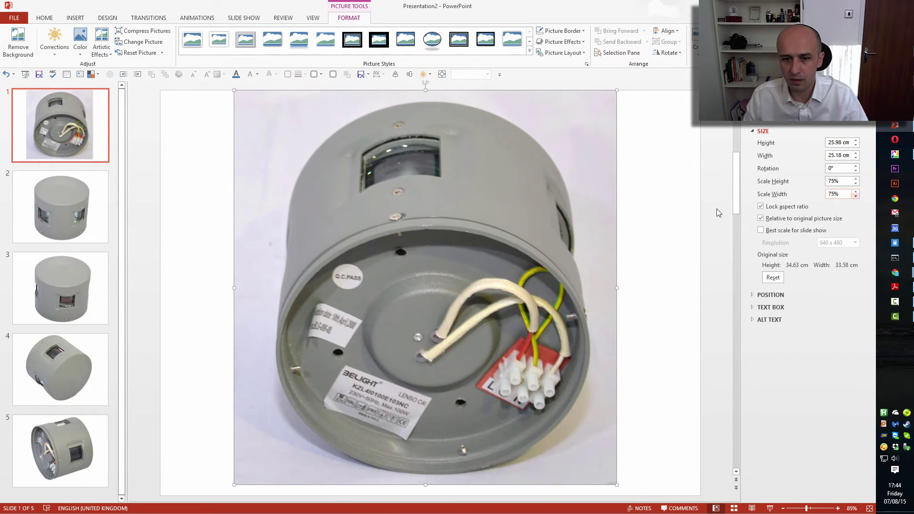
left_click_drag(349, 202, 355, 204)
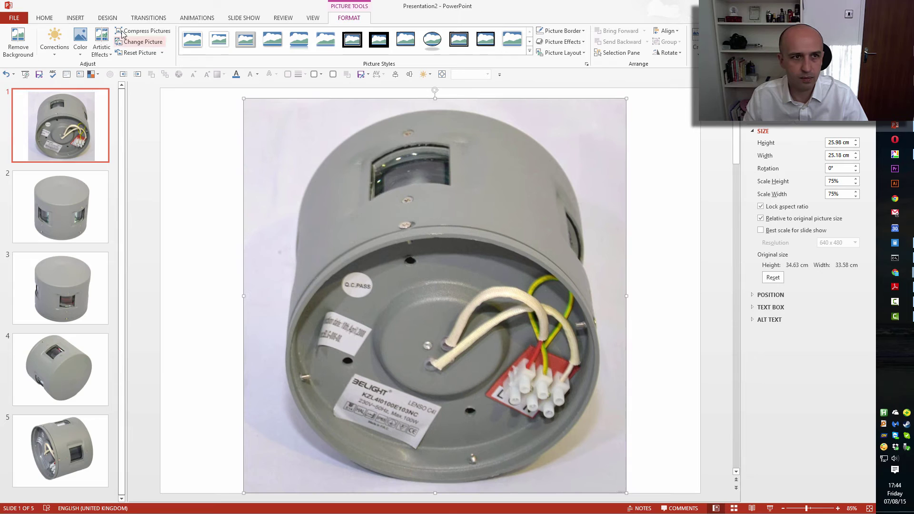
- Start Remove Background on the wiring photo, enlarging the kept region to cover the whole lamp
left_click(18, 41)
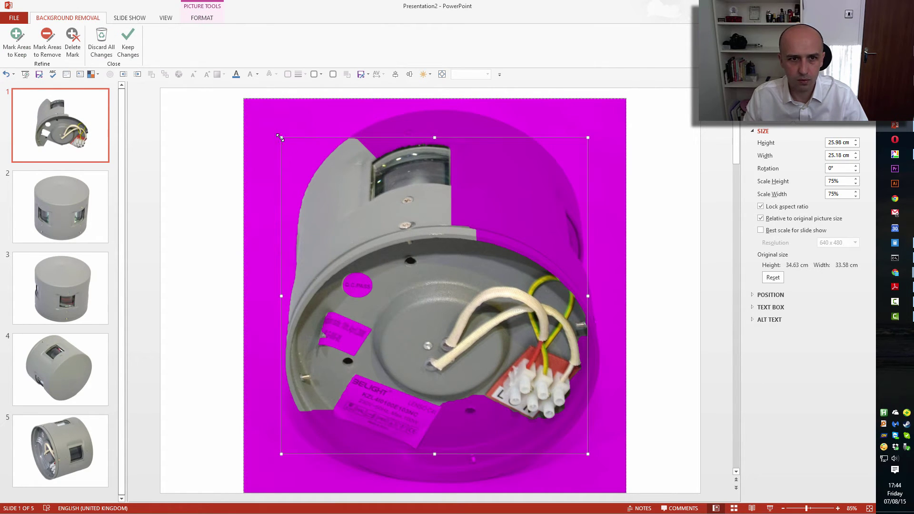
left_click_drag(280, 137, 275, 104)
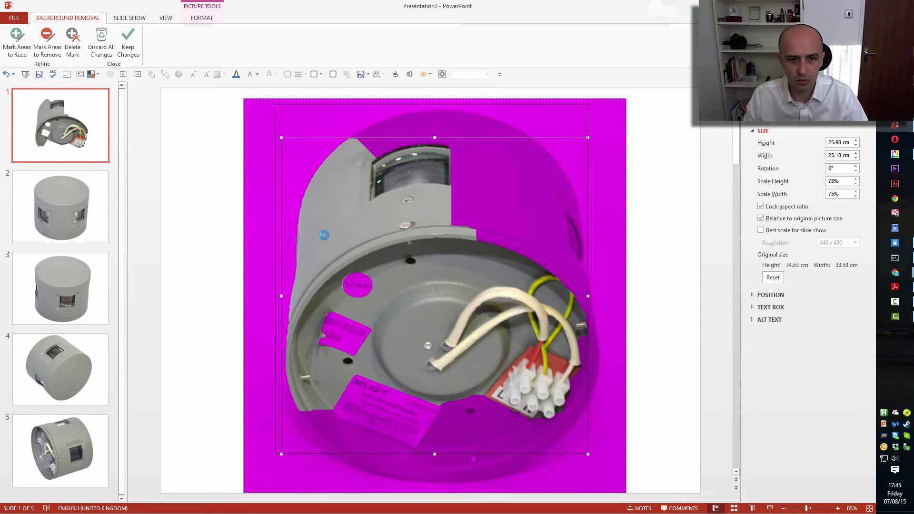
left_click_drag(588, 454, 614, 487)
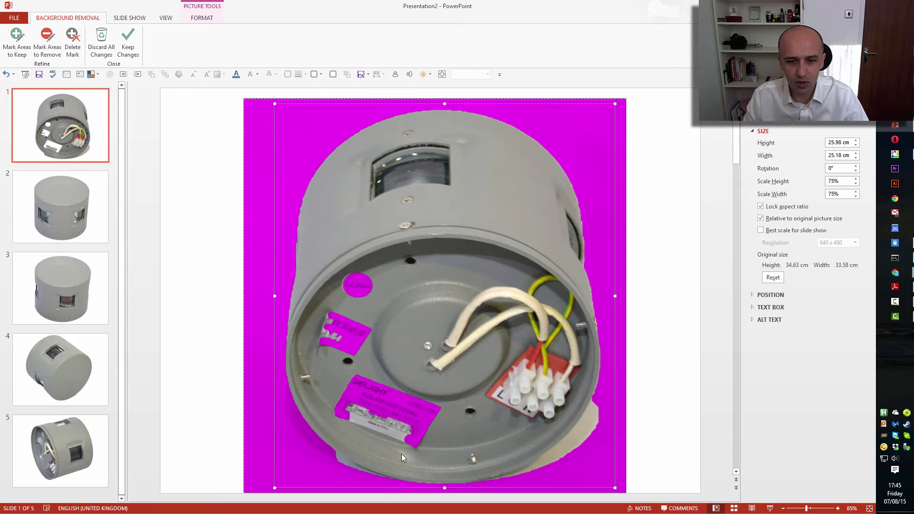
- Mark the white strip along the housing's lower rim for removal
left_click(47, 43)
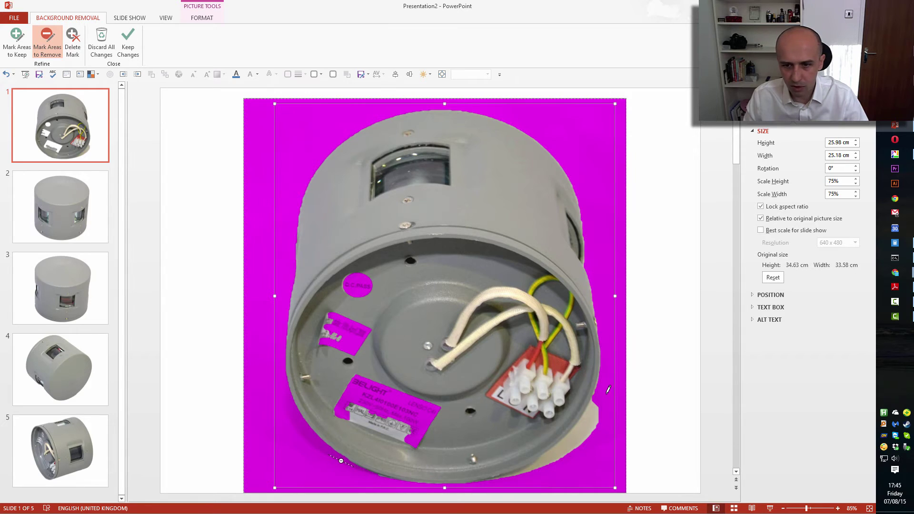
left_click_drag(527, 482, 538, 481)
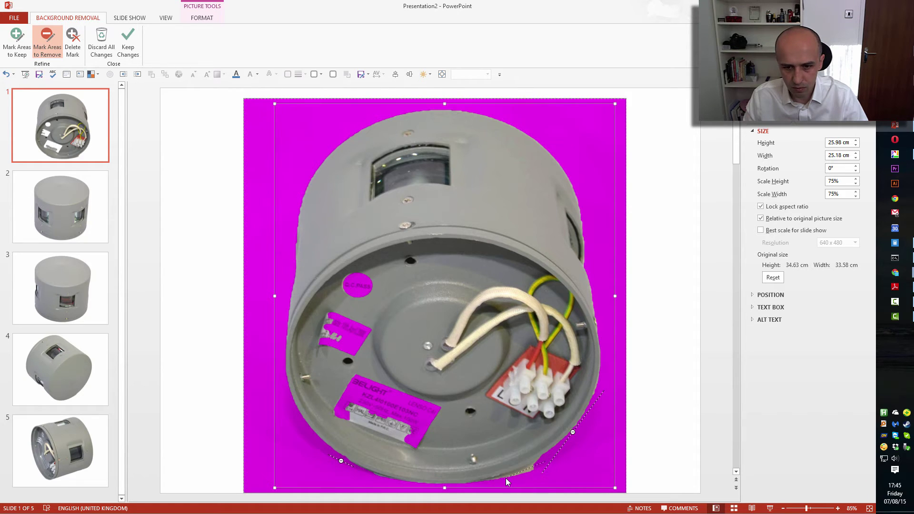
left_click_drag(506, 478, 541, 463)
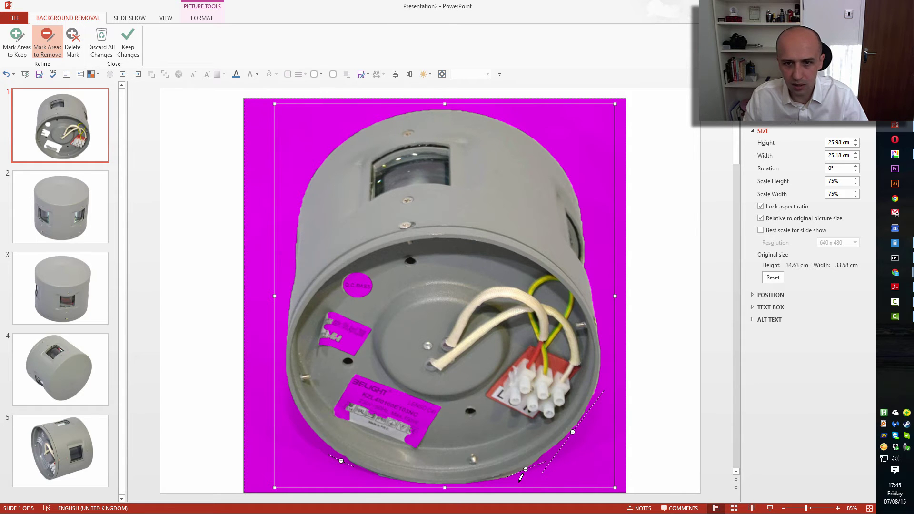
scroll(510, 478, "up", 6, "ctrl")
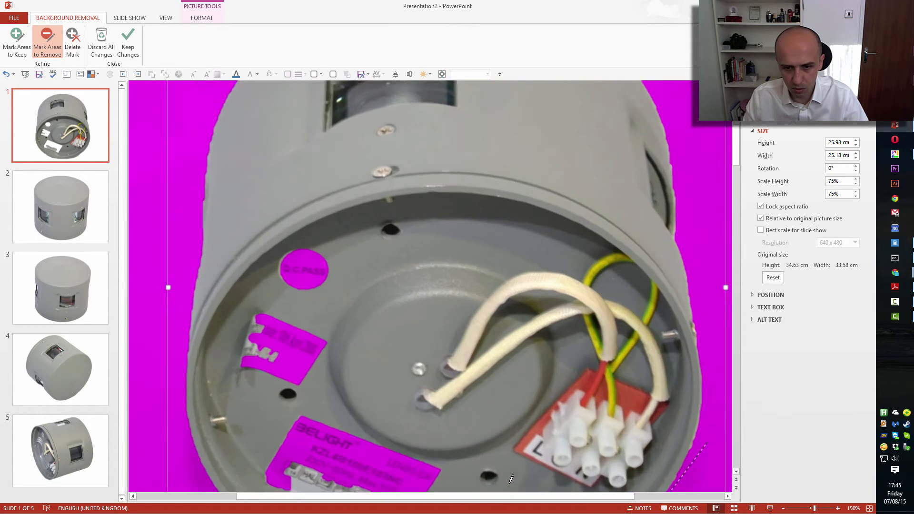
scroll(523, 469, "down", 3)
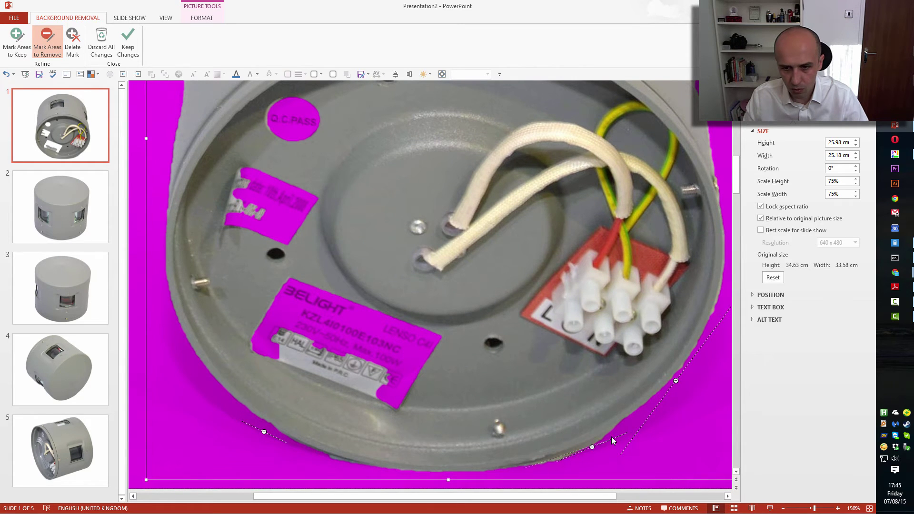
left_click_drag(612, 434, 525, 466)
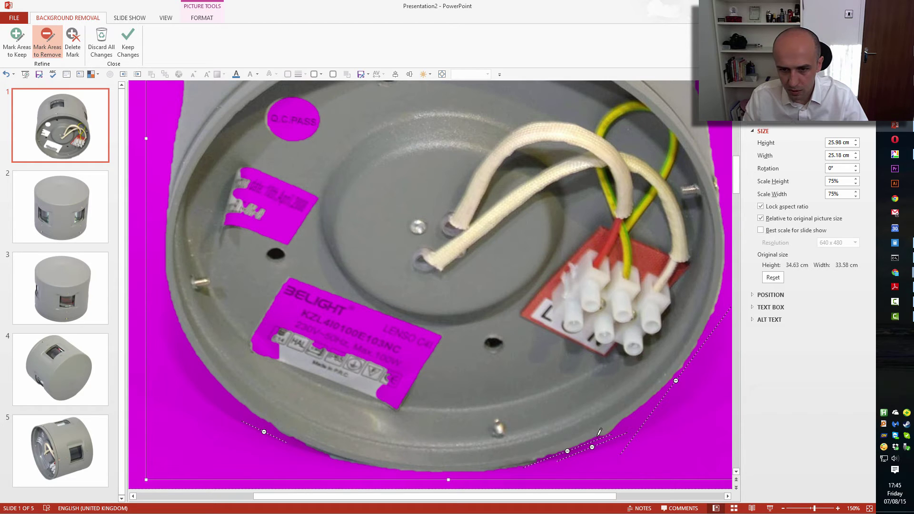
left_click_drag(620, 428, 555, 464)
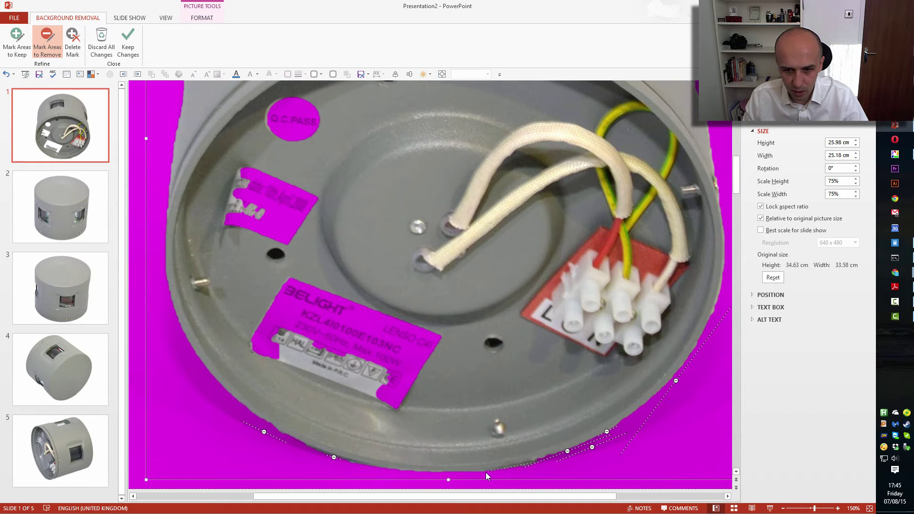
left_click_drag(528, 462, 491, 472)
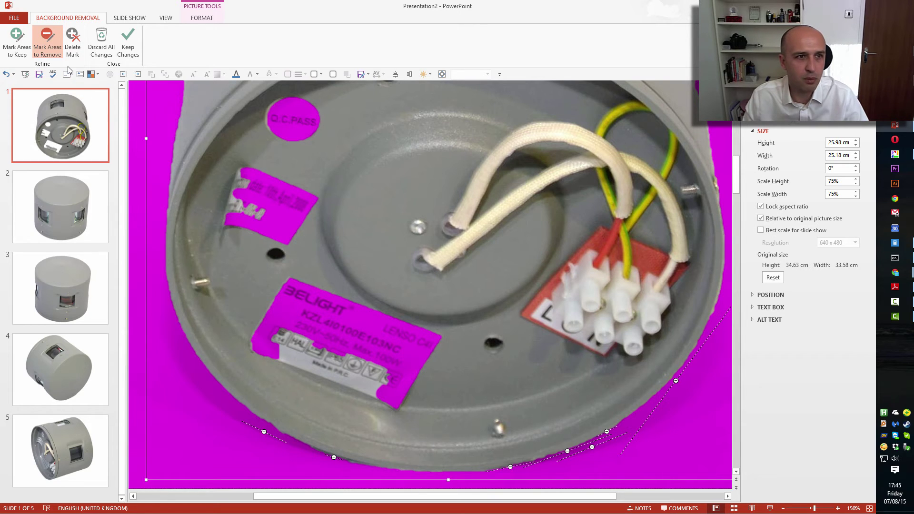
- Mark the small white label, BELIGHT rating label and Q.C.PASS sticker to keep, then apply the removal
left_click(17, 42)
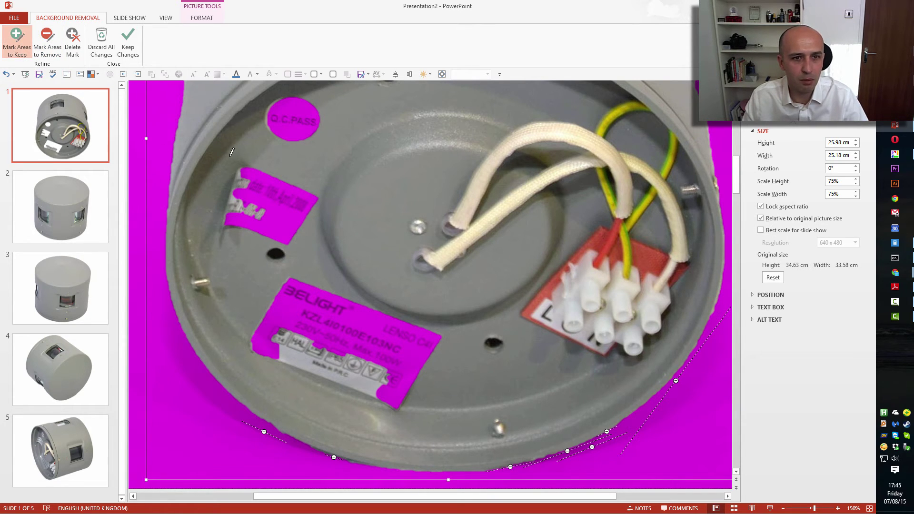
left_click_drag(233, 155, 309, 219)
left_click_drag(323, 256, 322, 255)
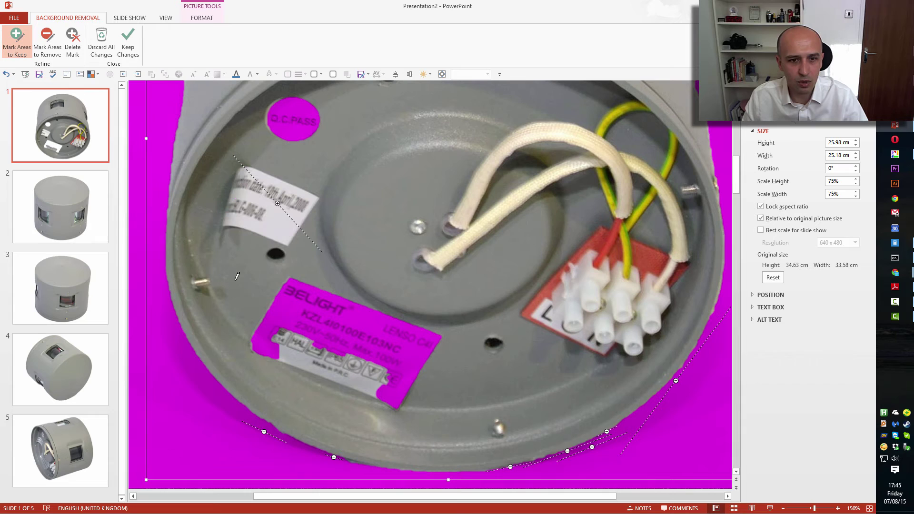
left_click_drag(444, 385, 445, 386)
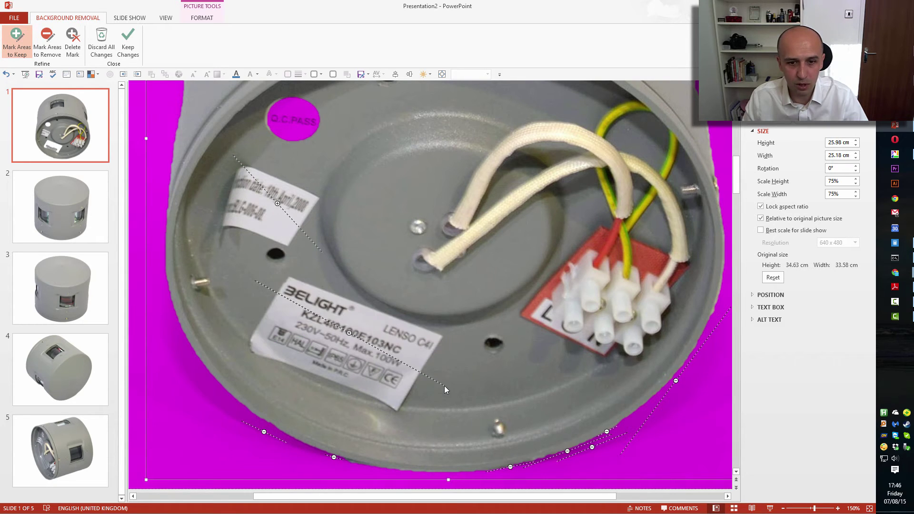
left_click_drag(262, 109, 330, 130)
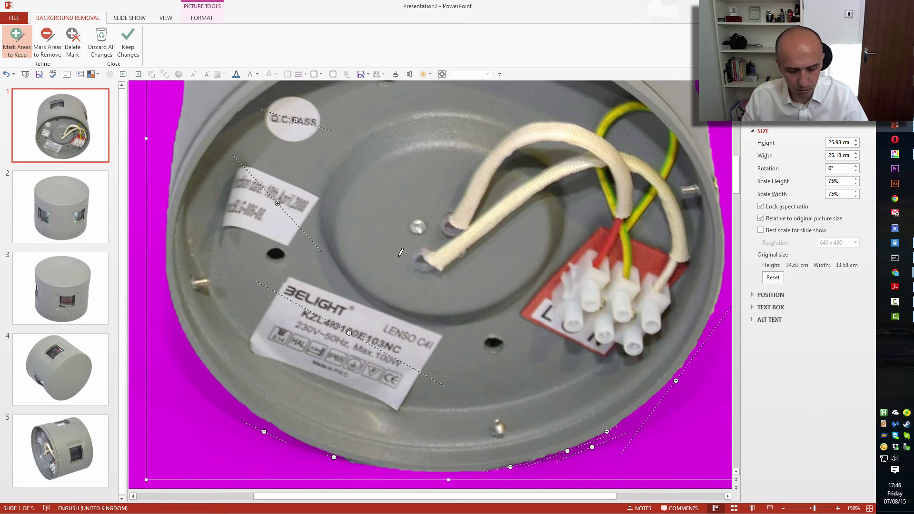
scroll(401, 253, "down", 6)
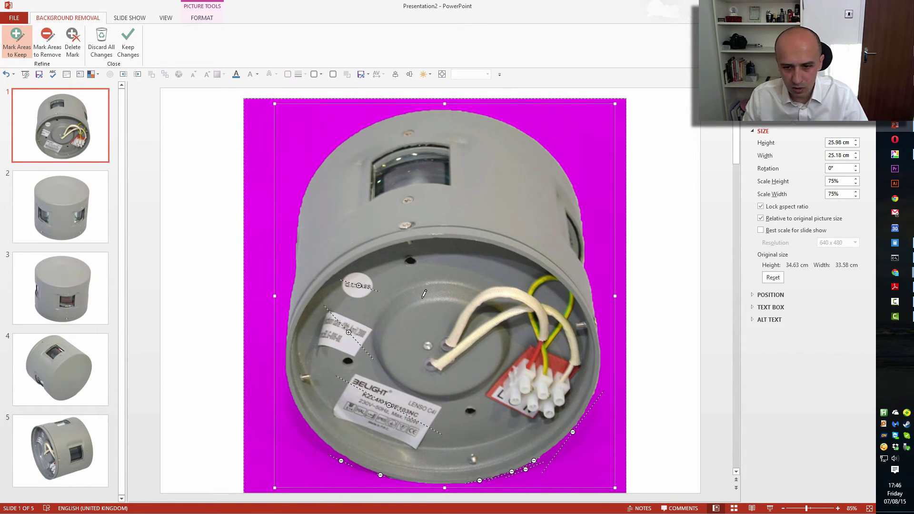
left_click(127, 41)
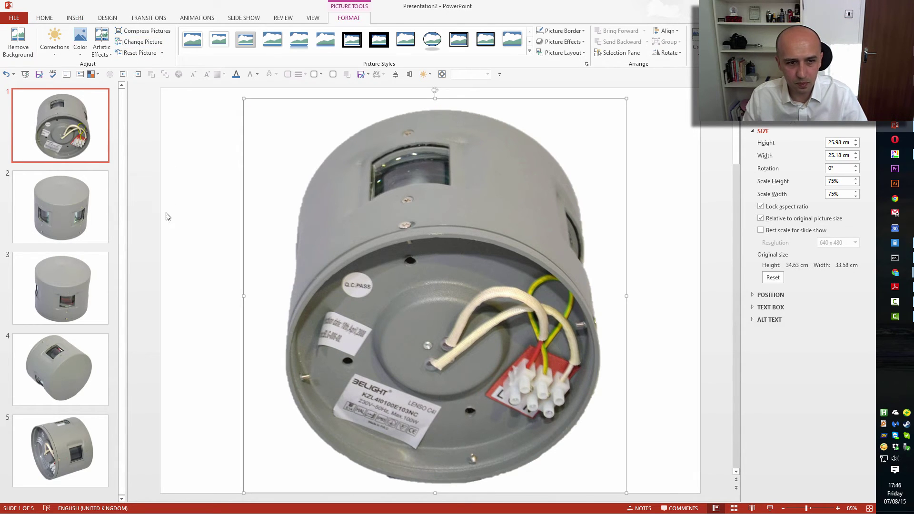
left_click(149, 231)
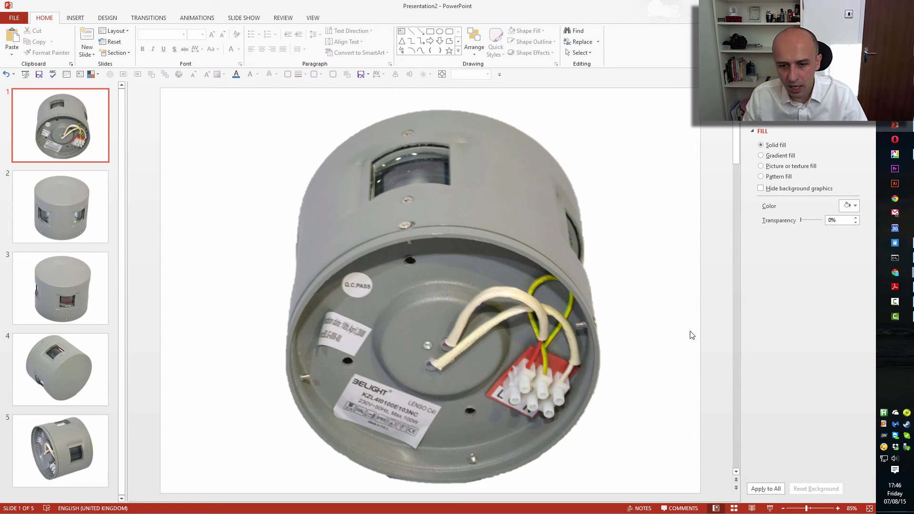
- Open Save as Picture for the cut-out lamp photo and cancel without saving
left_click(454, 212)
right_click(454, 213)
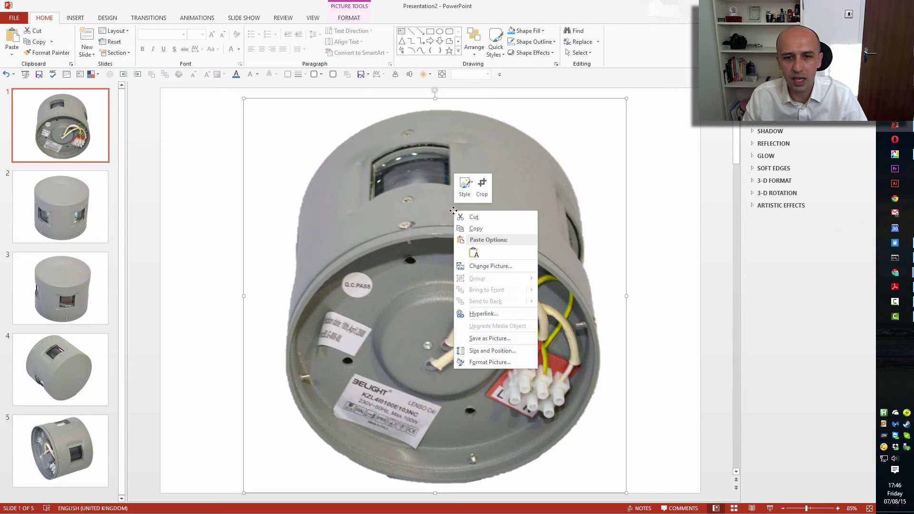
left_click(490, 338)
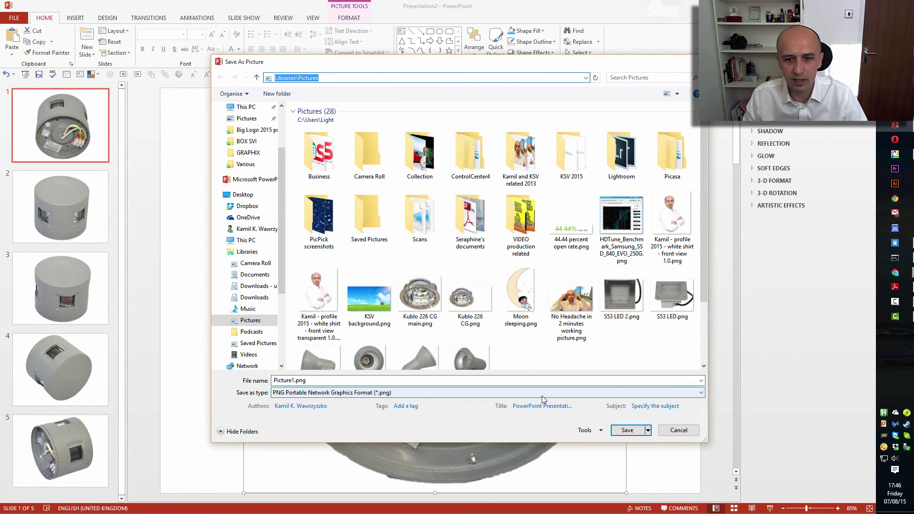
scroll(559, 365, "down", 1)
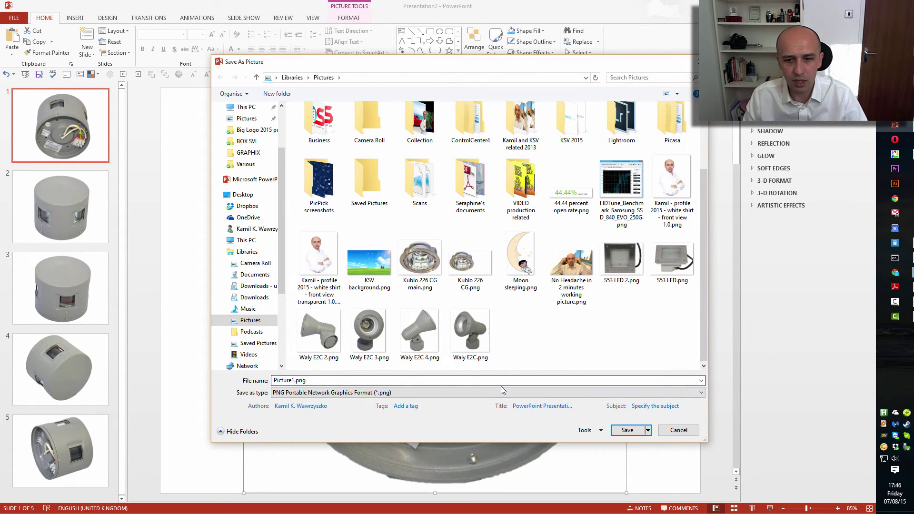
left_click(687, 431)
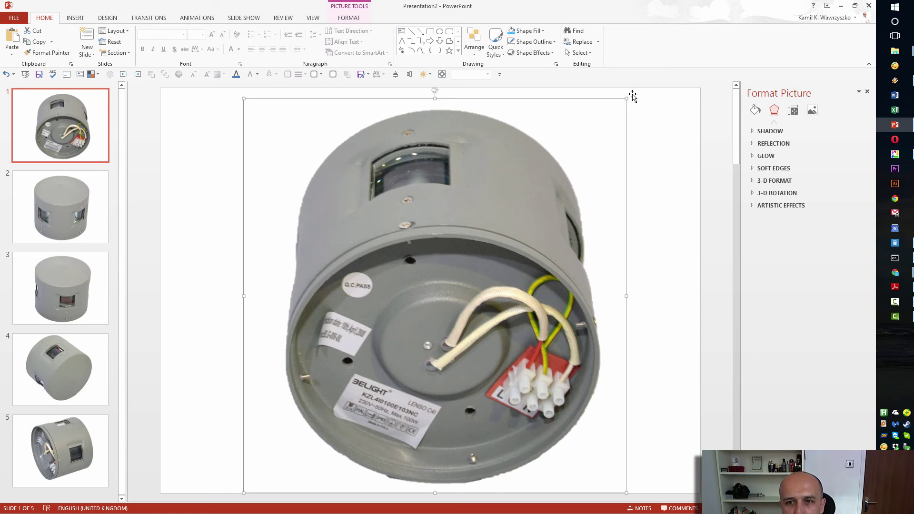
left_click(113, 19)
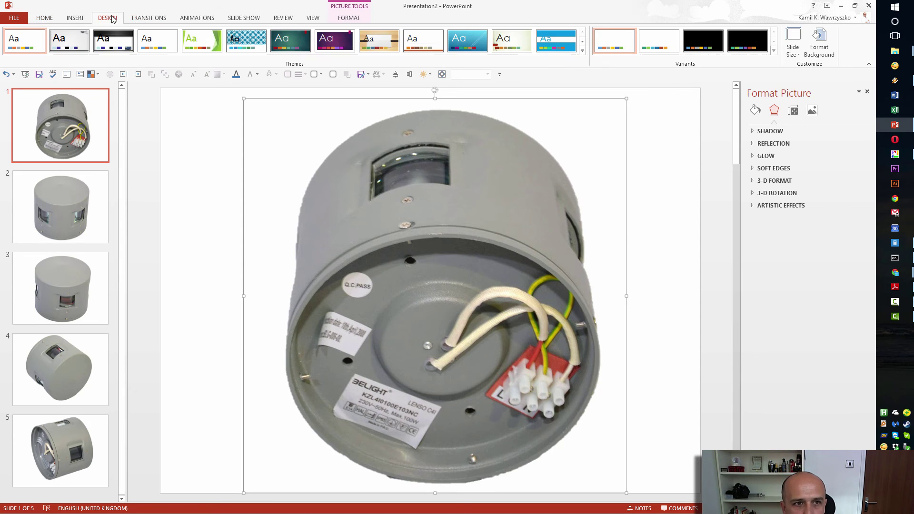
left_click(793, 48)
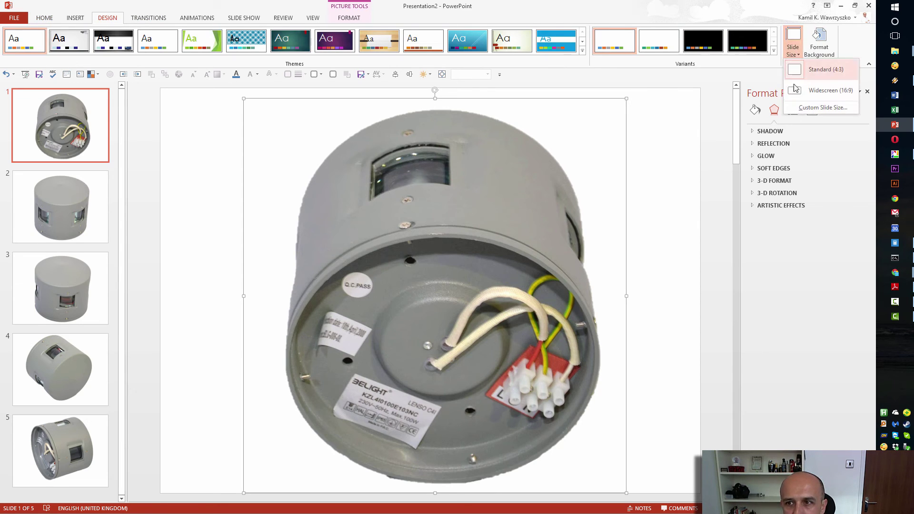
left_click(823, 107)
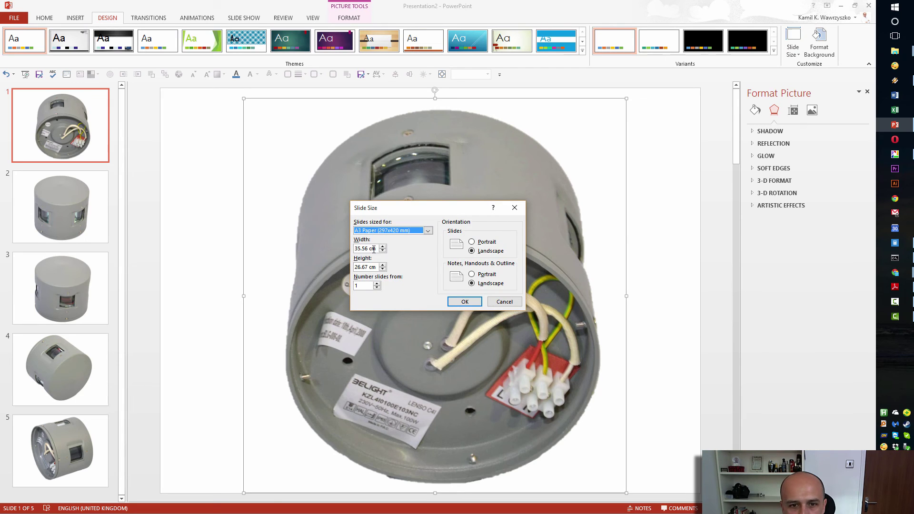
left_click(505, 302)
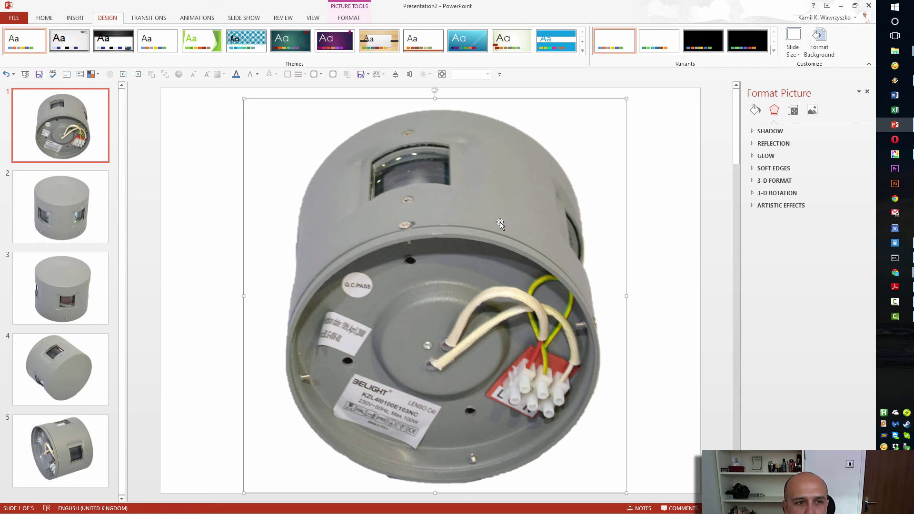
left_click(144, 137)
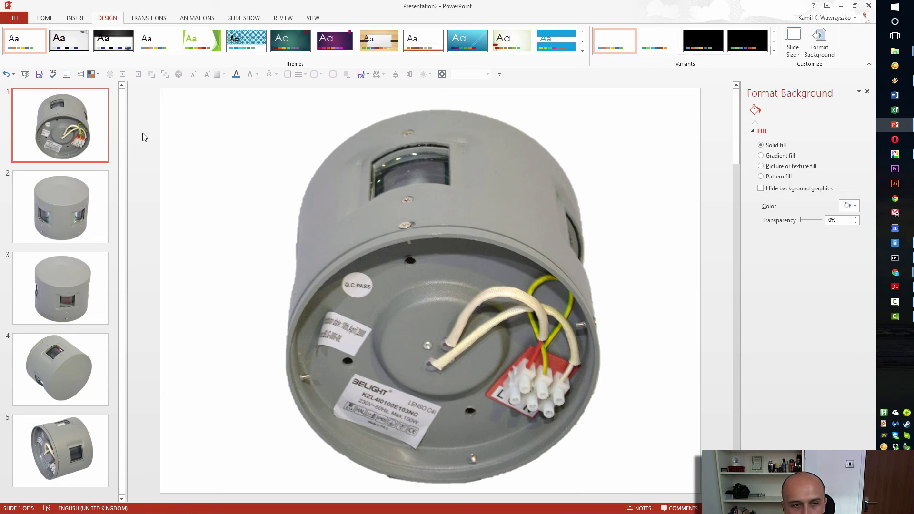
- Save the presentation as Lenso C41 in the Pictures library
left_click(21, 18)
left_click(29, 113)
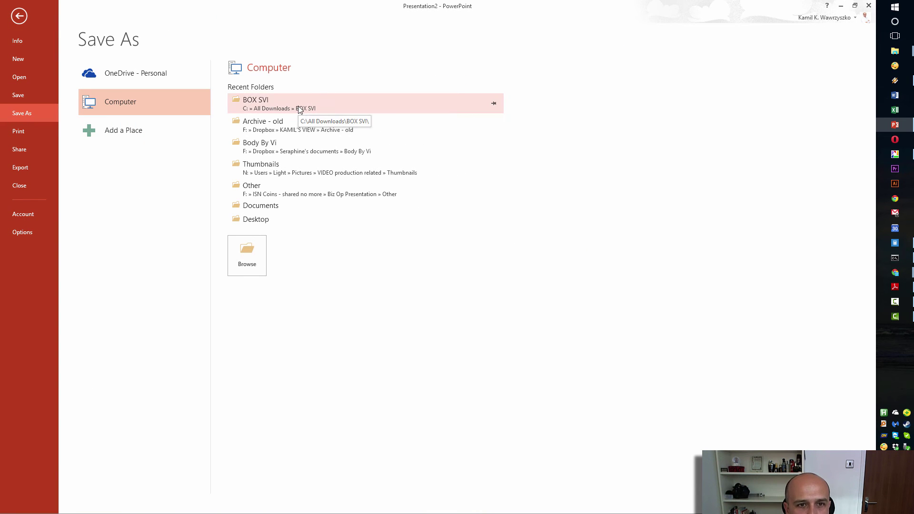
left_click(261, 106)
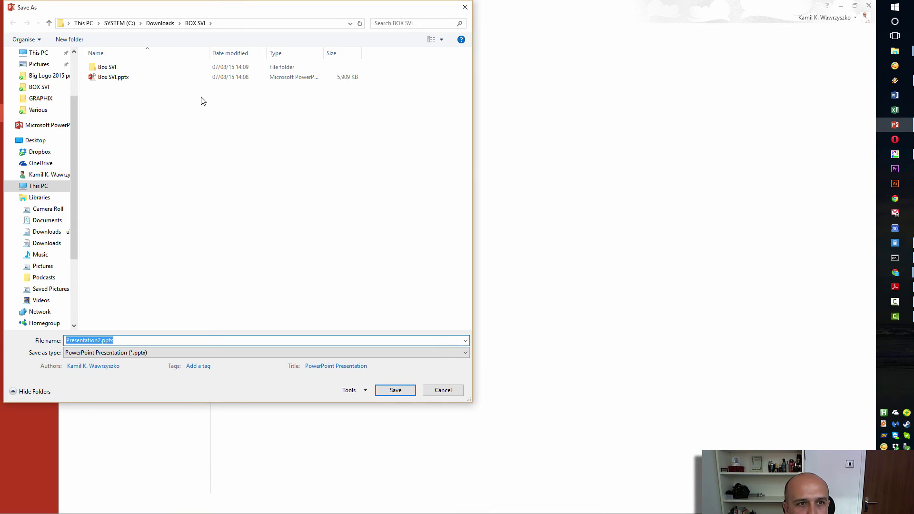
left_click(49, 23)
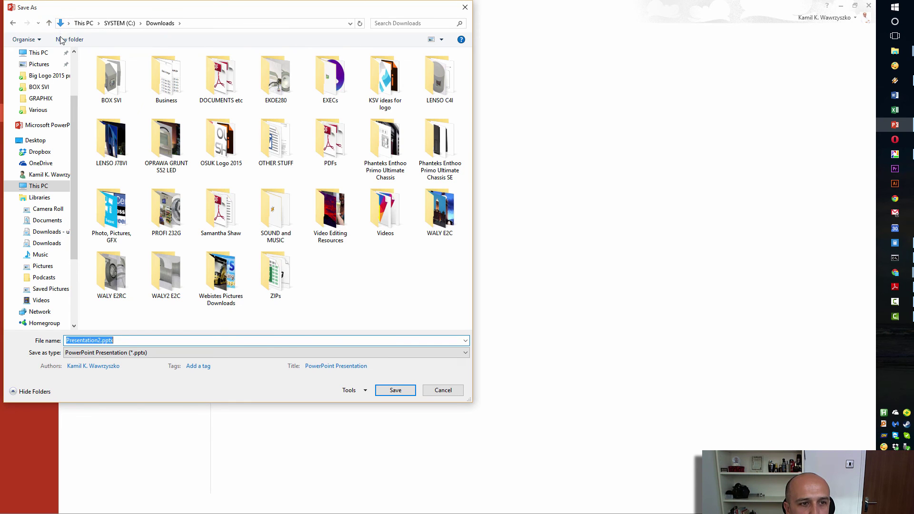
left_click(42, 266)
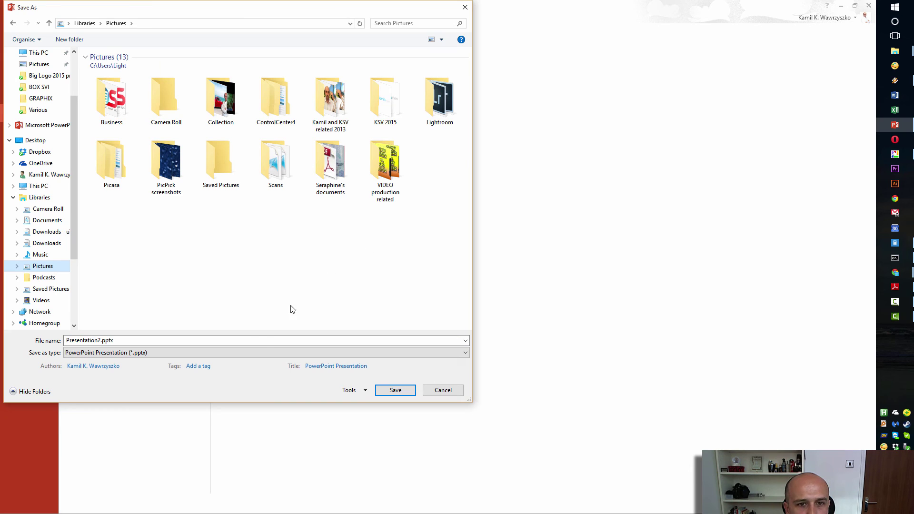
left_click(256, 345)
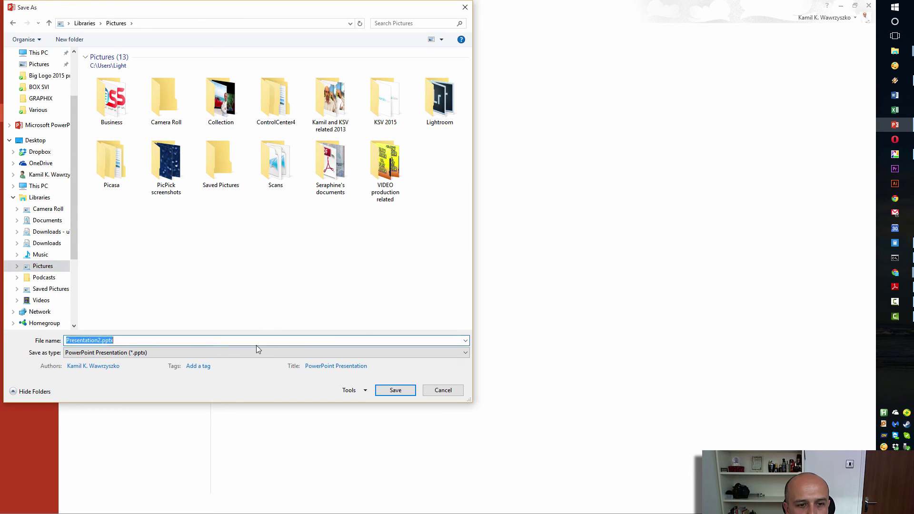
type("Lenso C41")
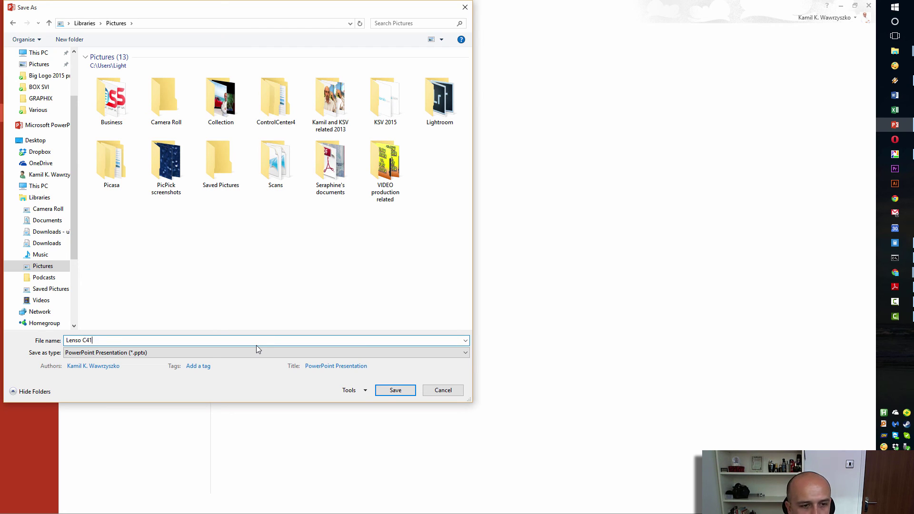
key("Escape")
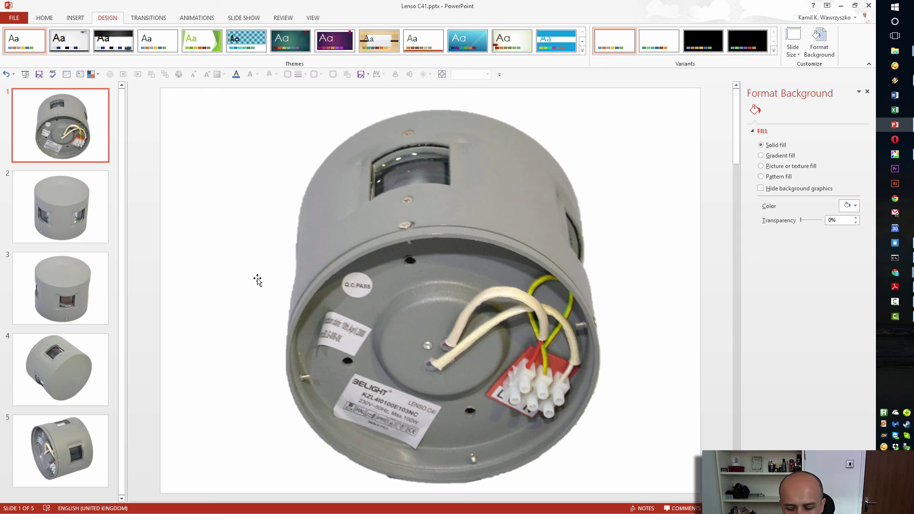
key("F12")
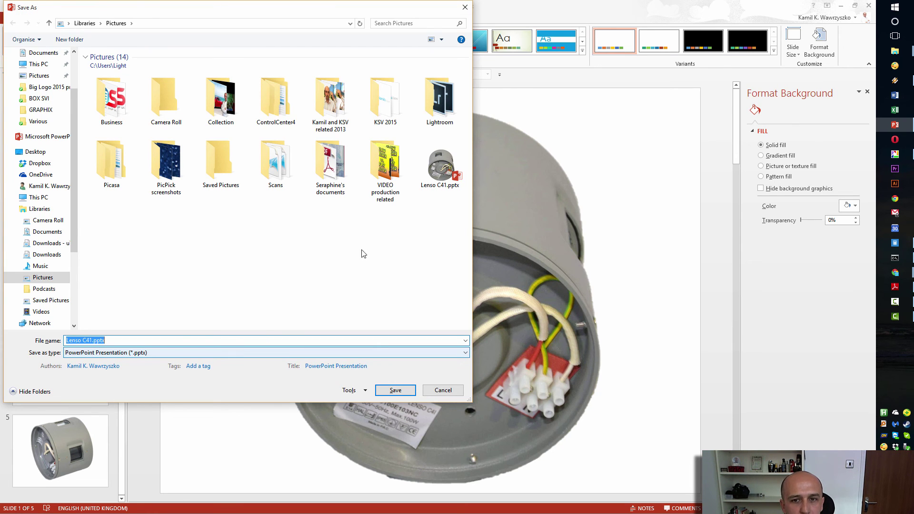
- Export all five slides as separate PNG images into the Lenso C41 folder
left_click(263, 352)
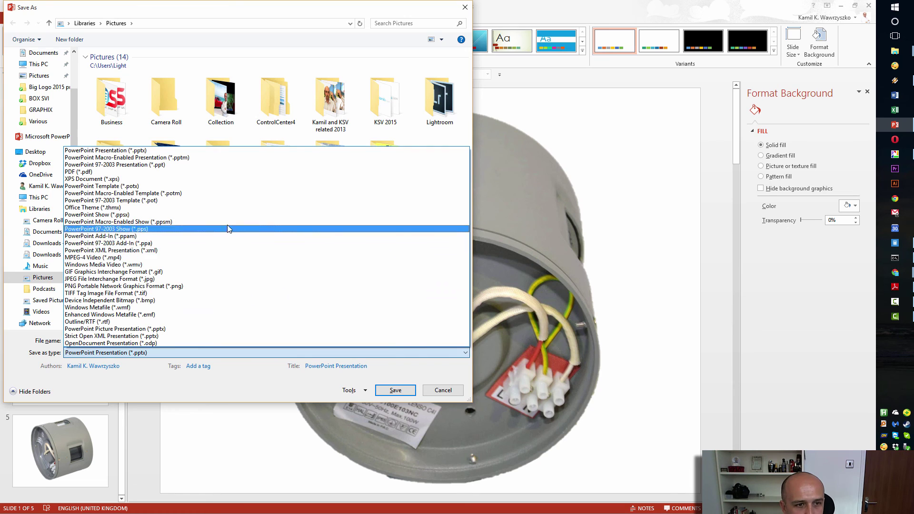
left_click(227, 287)
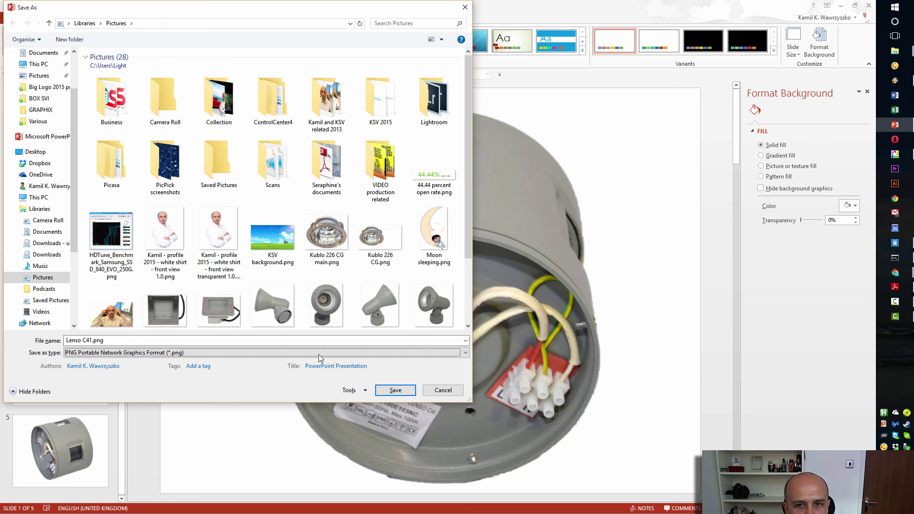
left_click(389, 391)
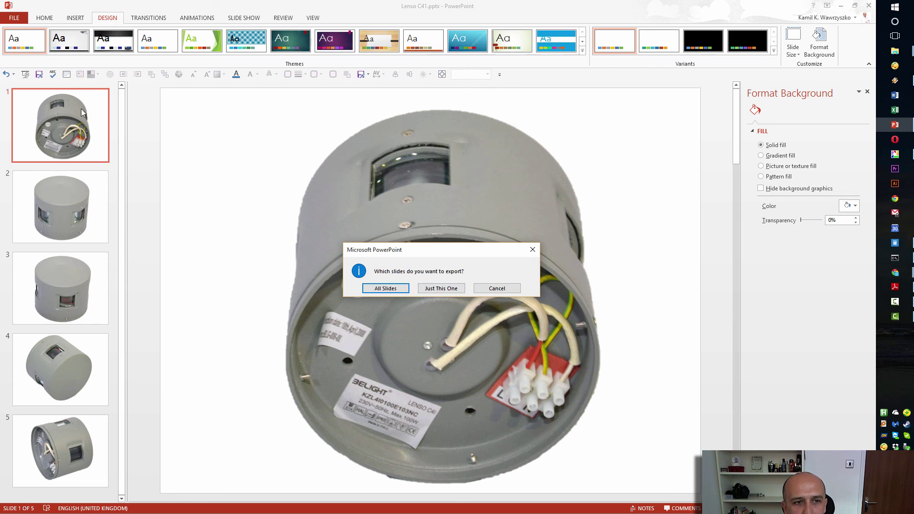
left_click(390, 289)
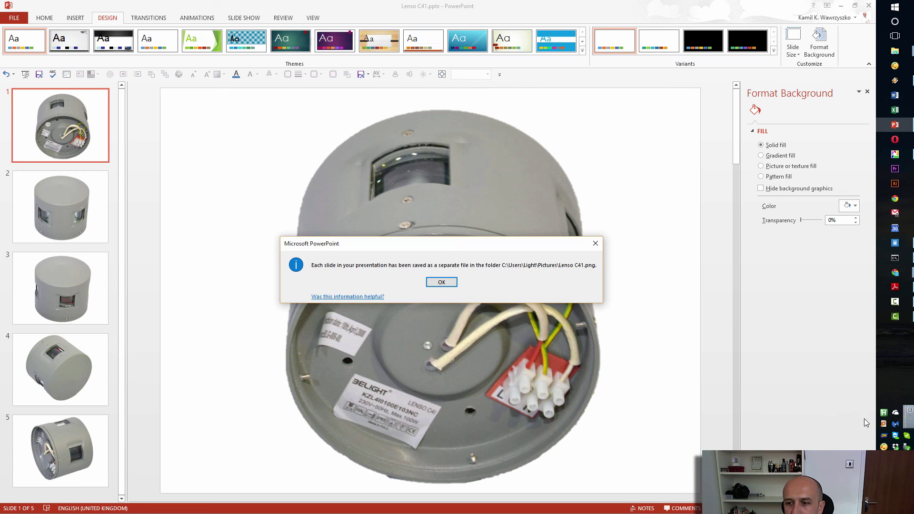
left_click(443, 283)
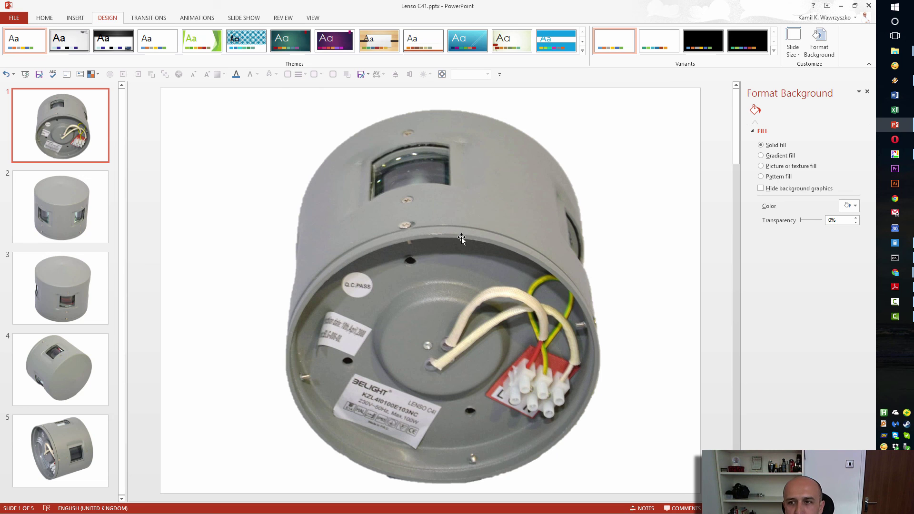
- In Picasa, view the exported Slide1 image full size, then return to the library
left_click(896, 154)
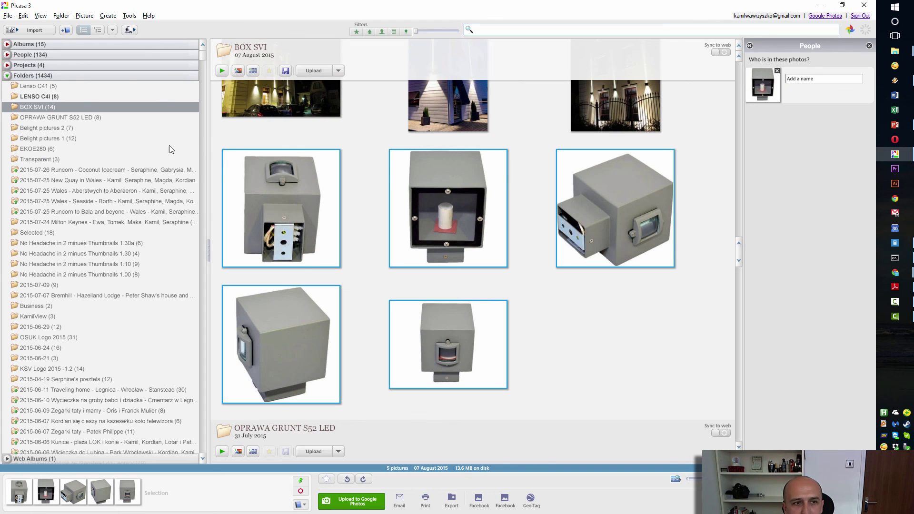
left_click(79, 96)
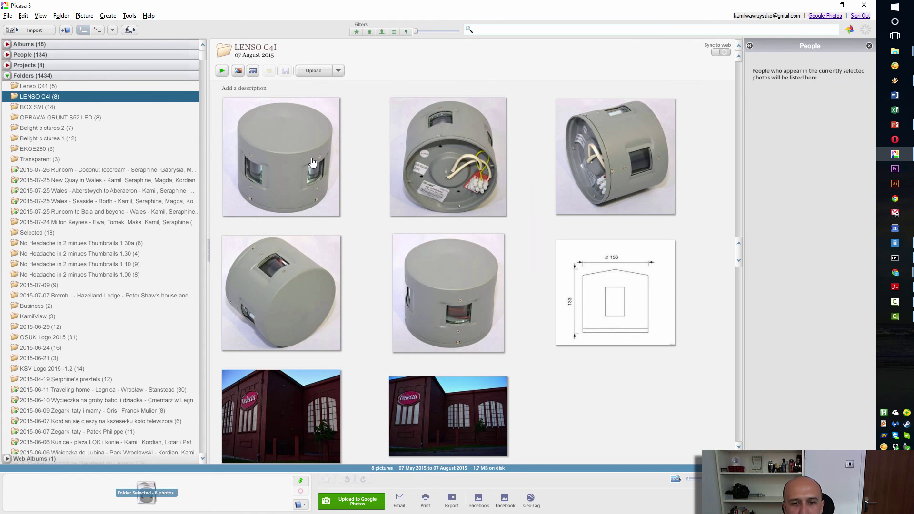
scroll(347, 184, "down", 2)
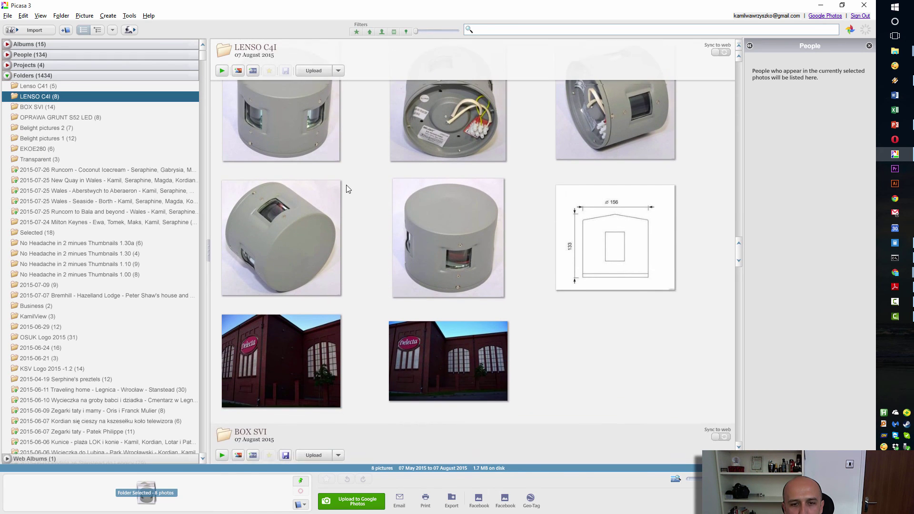
scroll(348, 189, "up", 2)
left_click(287, 182)
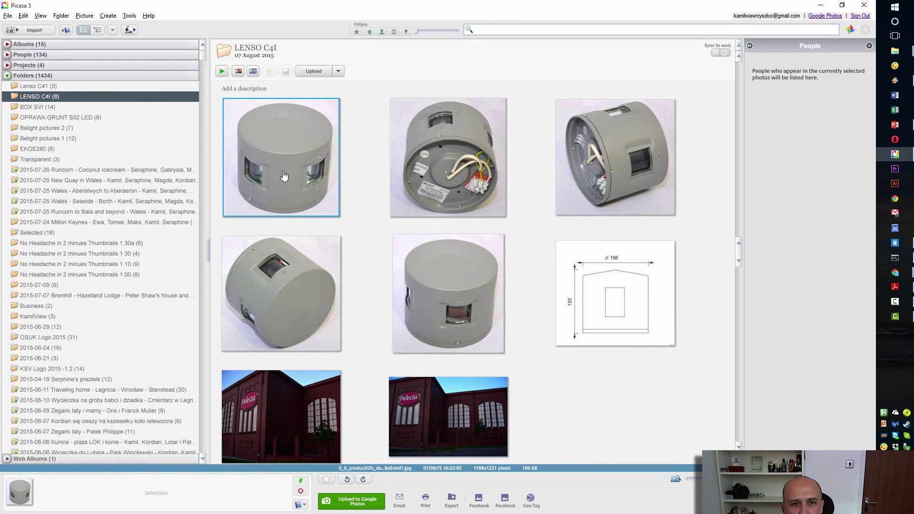
scroll(316, 191, "up", 8)
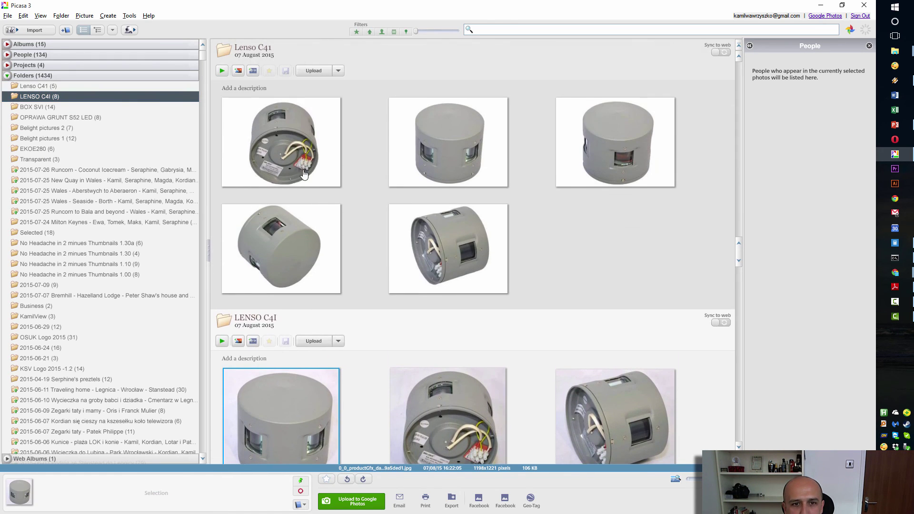
double_click(298, 160)
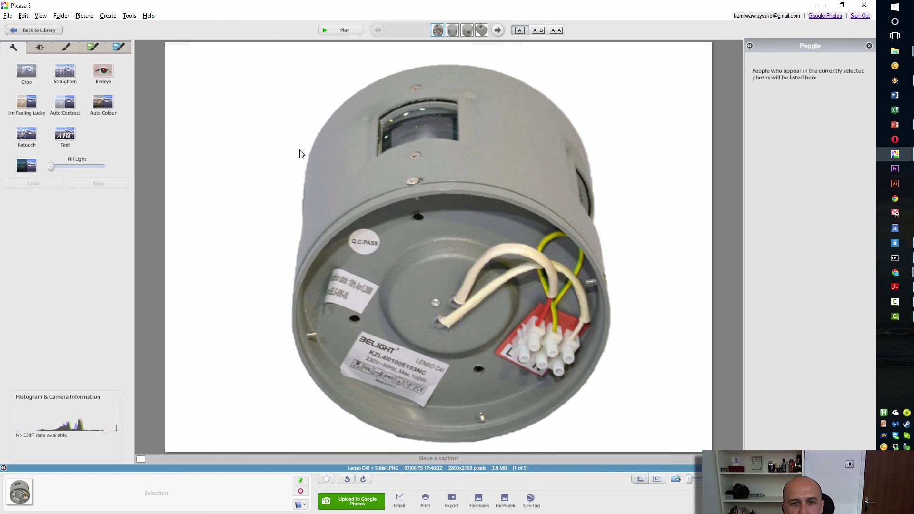
left_click(35, 30)
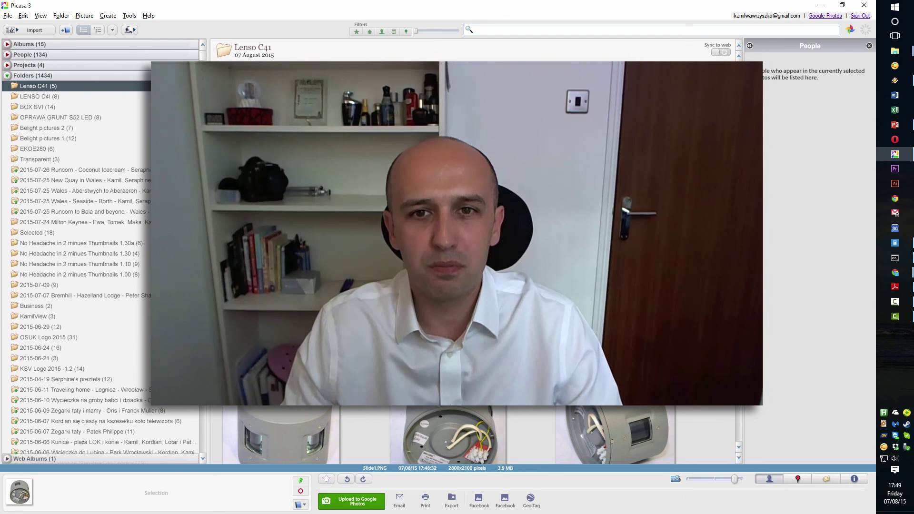
key("alt+Tab")
key("alt+Tab")
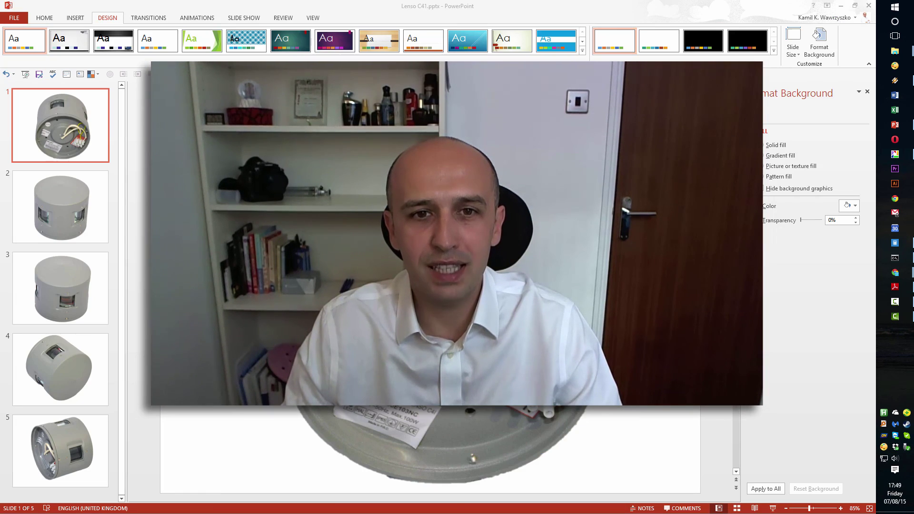
key("alt+Tab")
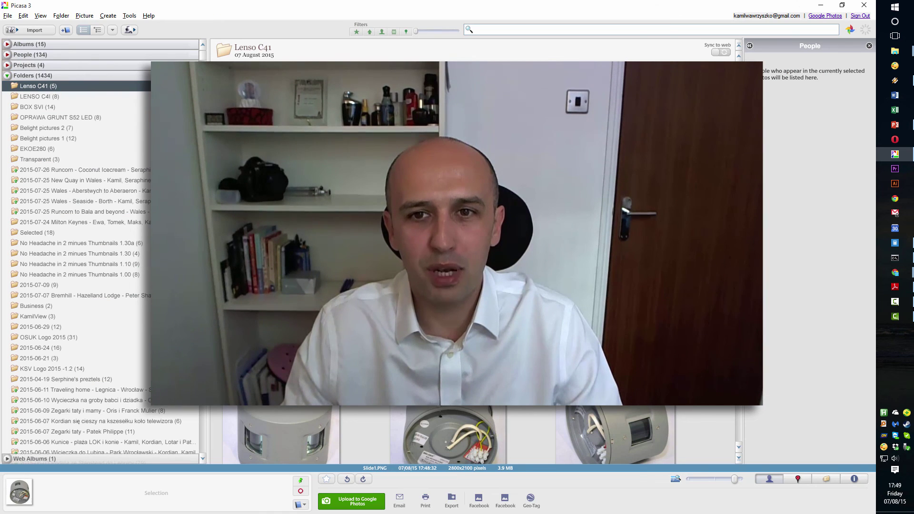